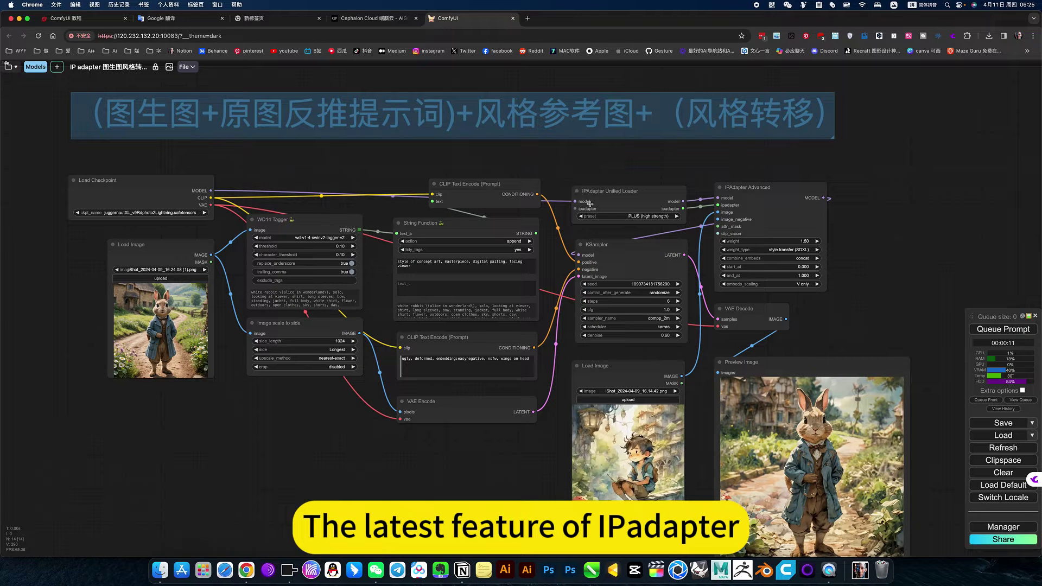
Step: Set the IPAdapter Advanced node's weight_type to style transfer (SDXL)
{"action": "left_click_drag", "start_coordinate": [607, 173], "coordinate": [598, 166]}
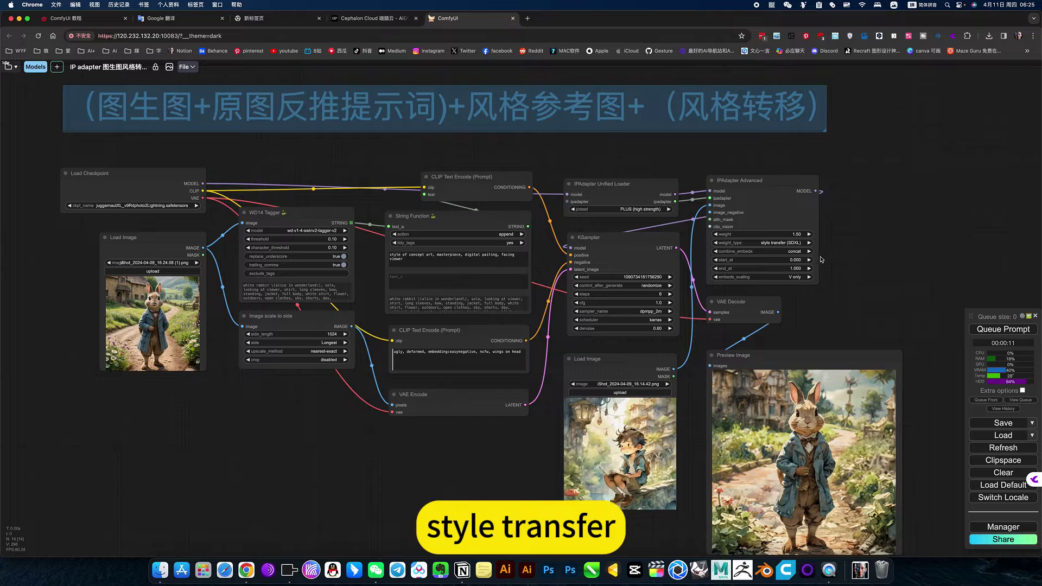
{"action": "scroll", "coordinate": [827, 252], "scroll_direction": "up", "scroll_amount": 8}
{"action": "scroll", "coordinate": [803, 255], "scroll_direction": "up", "scroll_amount": 5}
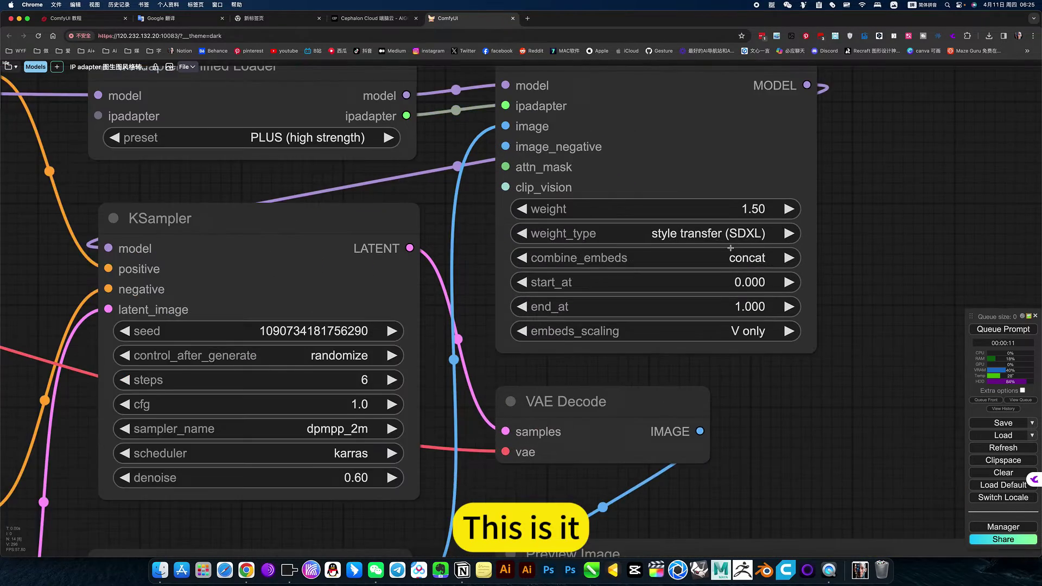
{"action": "left_click", "coordinate": [730, 227]}
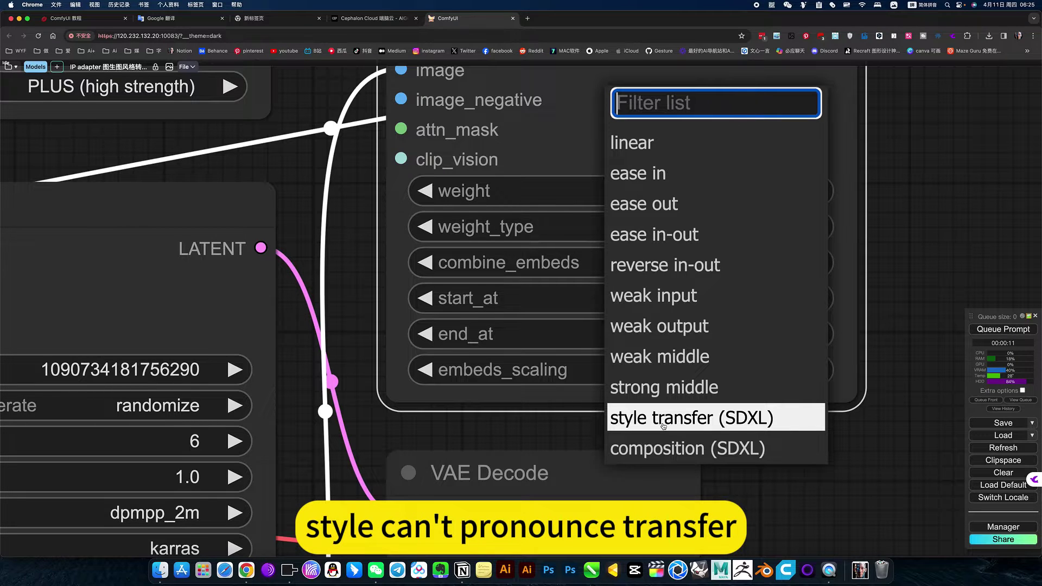
{"action": "left_click", "coordinate": [690, 426]}
{"action": "scroll", "coordinate": [846, 452], "scroll_direction": "down", "scroll_amount": 10}
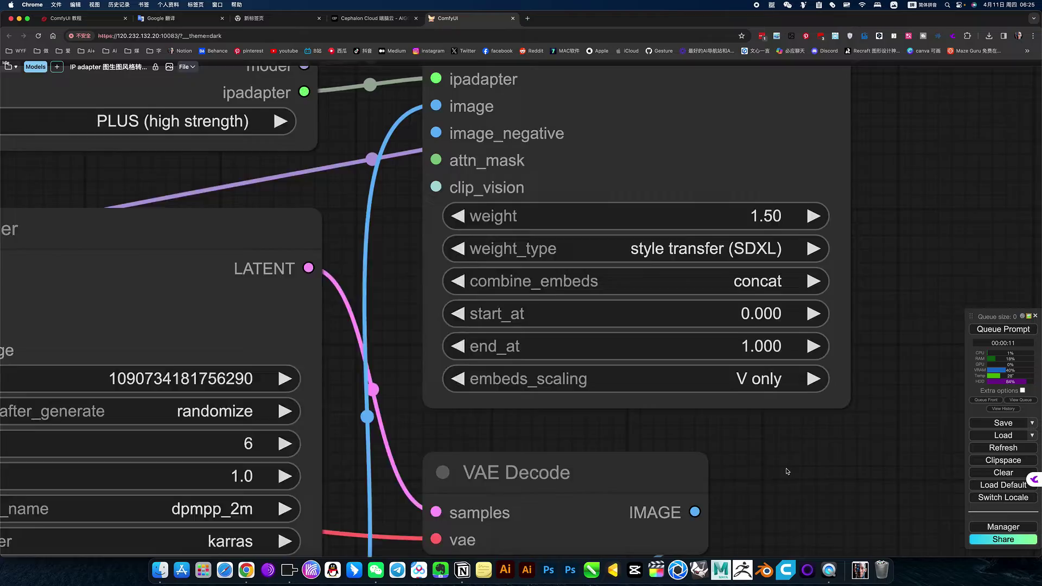
{"action": "scroll", "coordinate": [845, 378], "scroll_direction": "down", "scroll_amount": 5}
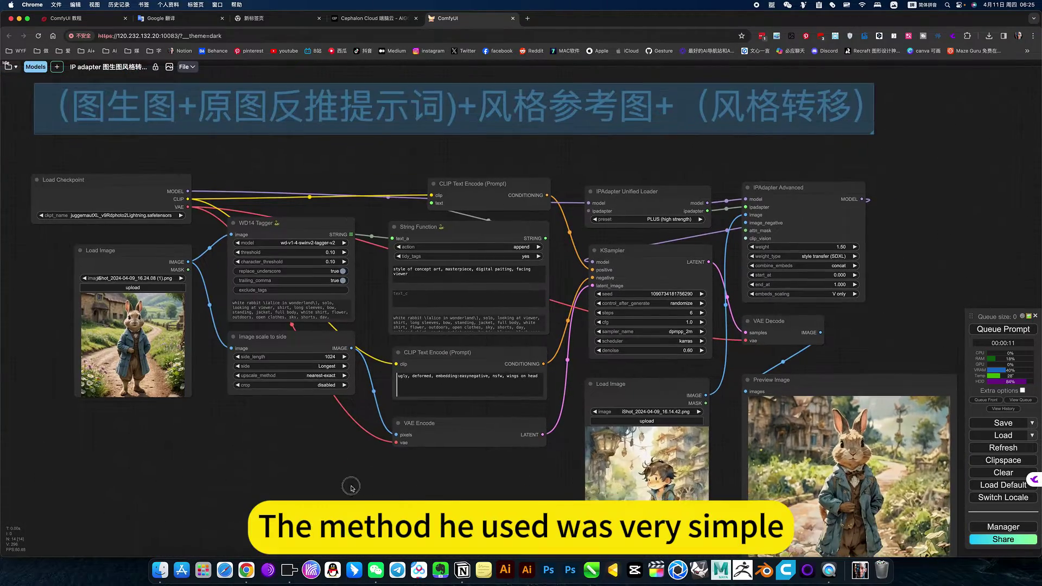
Step: Examine the input side of the workflow: the checkpoint, rabbit source image, WD14 Tagger and Image scale to side nodes
{"action": "left_click_drag", "start_coordinate": [351, 486], "coordinate": [371, 474]}
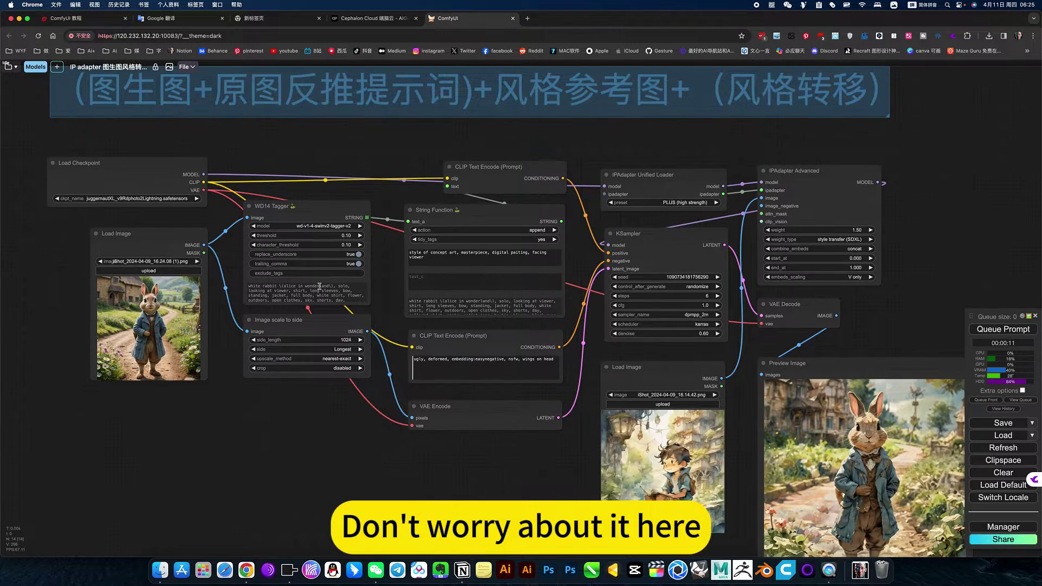
{"action": "left_click", "coordinate": [302, 210]}
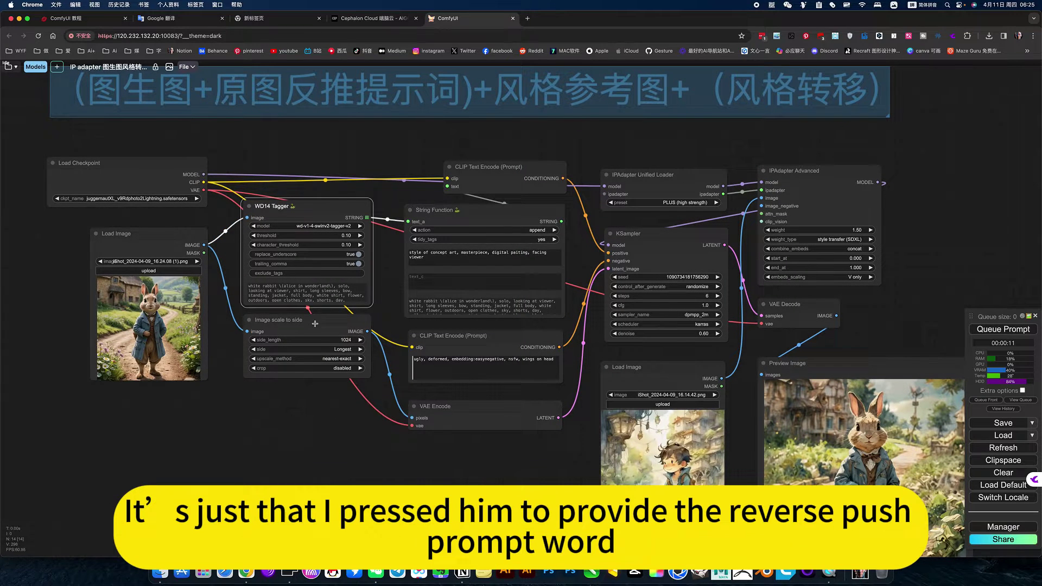
{"action": "left_click", "coordinate": [315, 324]}
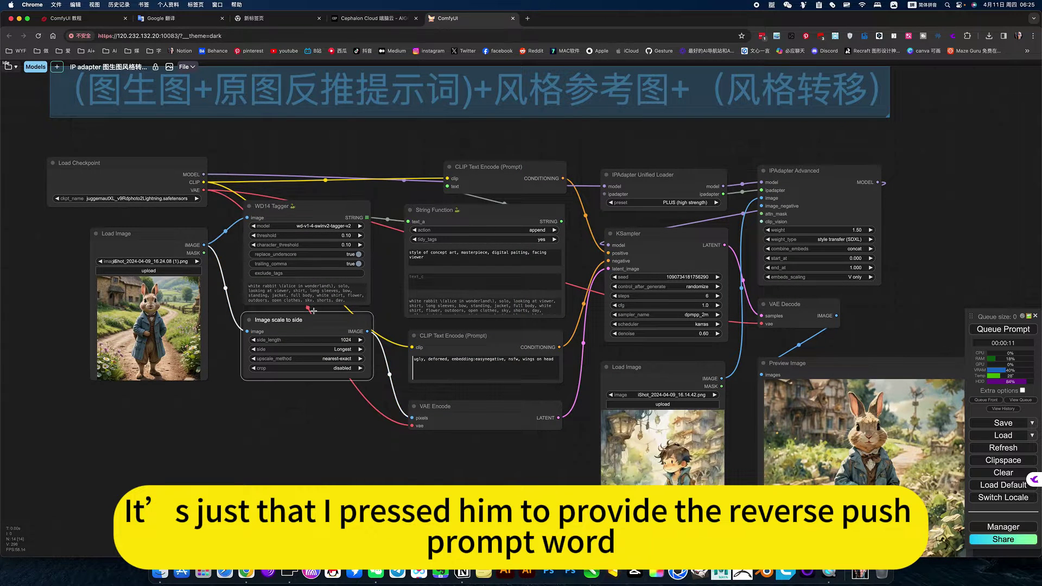
{"action": "left_click", "coordinate": [147, 238]}
{"action": "scroll", "coordinate": [147, 237], "scroll_direction": "down", "scroll_amount": 2}
{"action": "scroll", "coordinate": [216, 409], "scroll_direction": "up", "scroll_amount": 3}
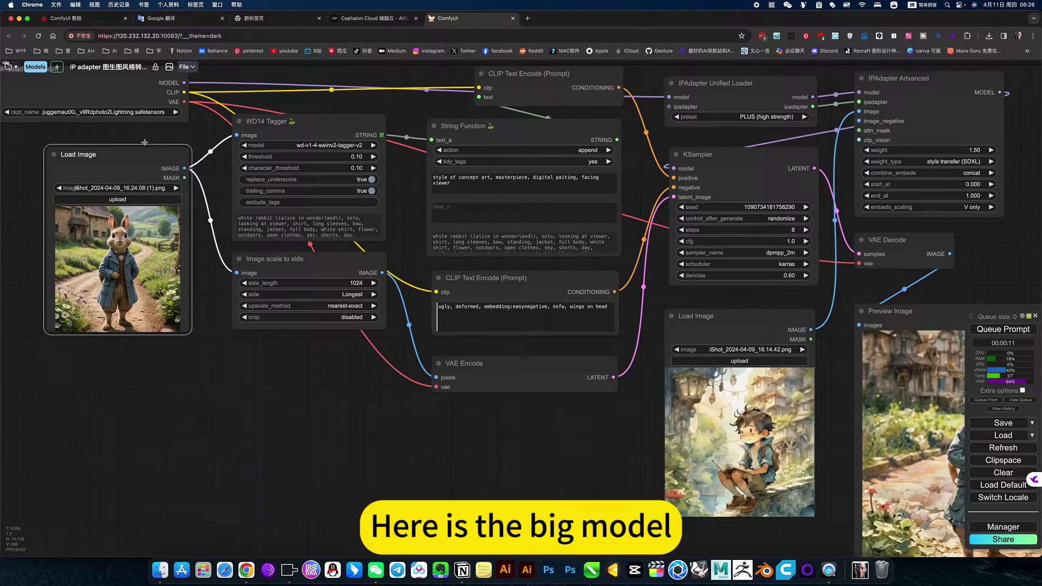
{"action": "left_click_drag", "start_coordinate": [216, 386], "coordinate": [238, 459]}
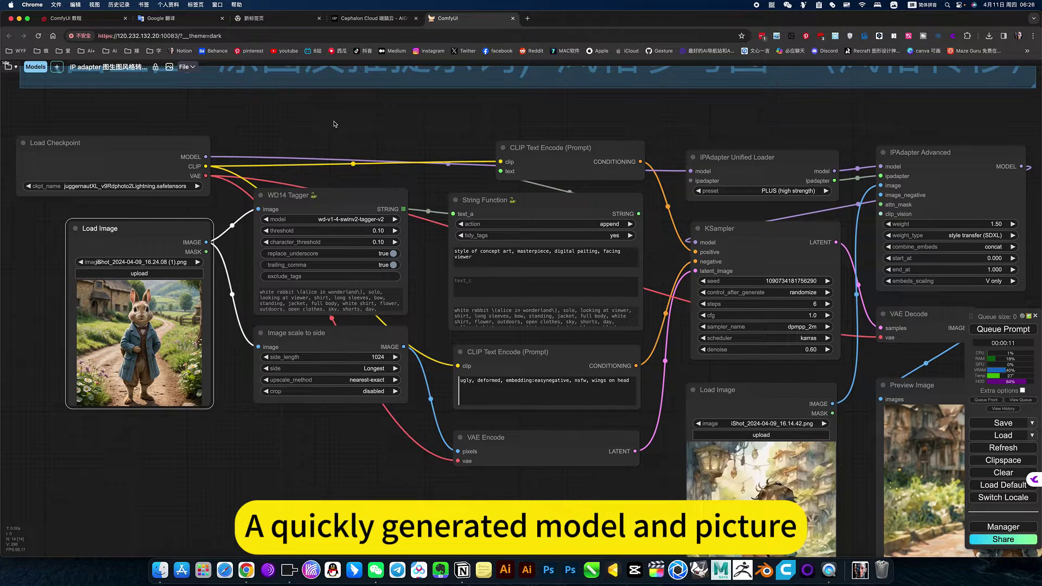
{"action": "left_click_drag", "start_coordinate": [334, 124], "coordinate": [312, 129]}
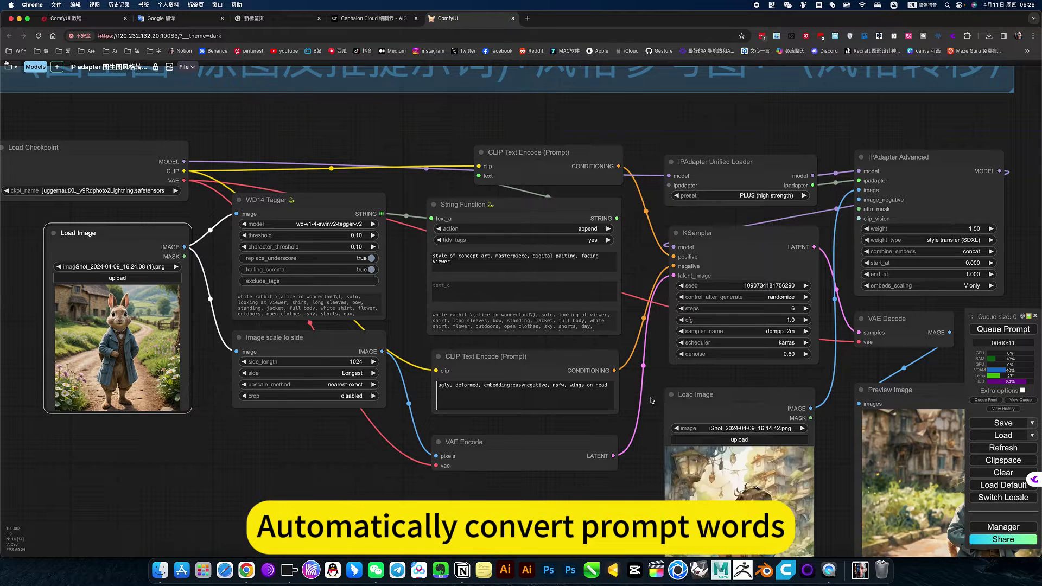
Step: Examine how the KSampler, IPAdapter Unified Loader and style reference Load Image nodes are wired
{"action": "left_click_drag", "start_coordinate": [656, 373], "coordinate": [500, 373]}
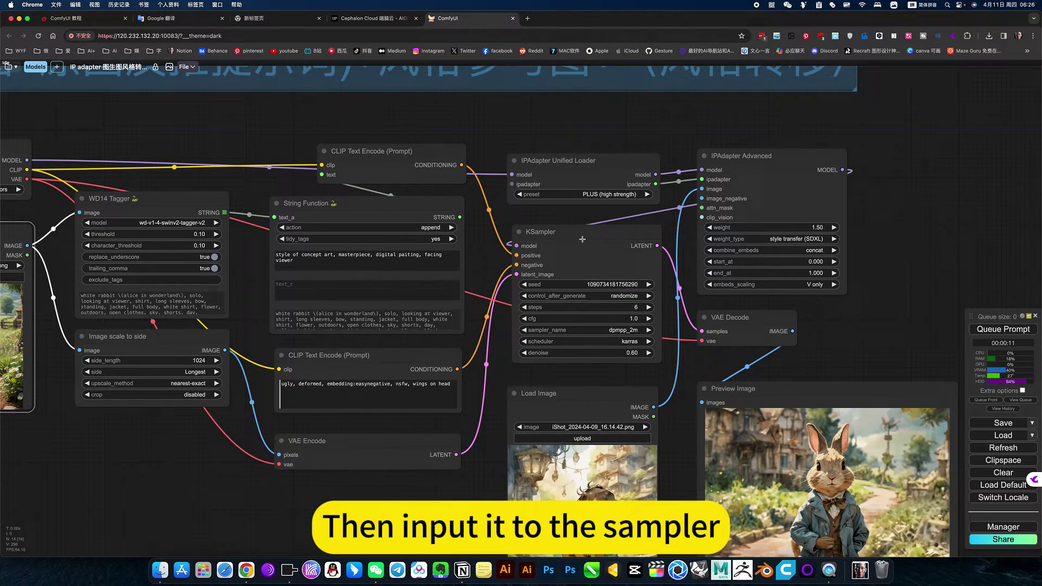
{"action": "left_click", "coordinate": [582, 240]}
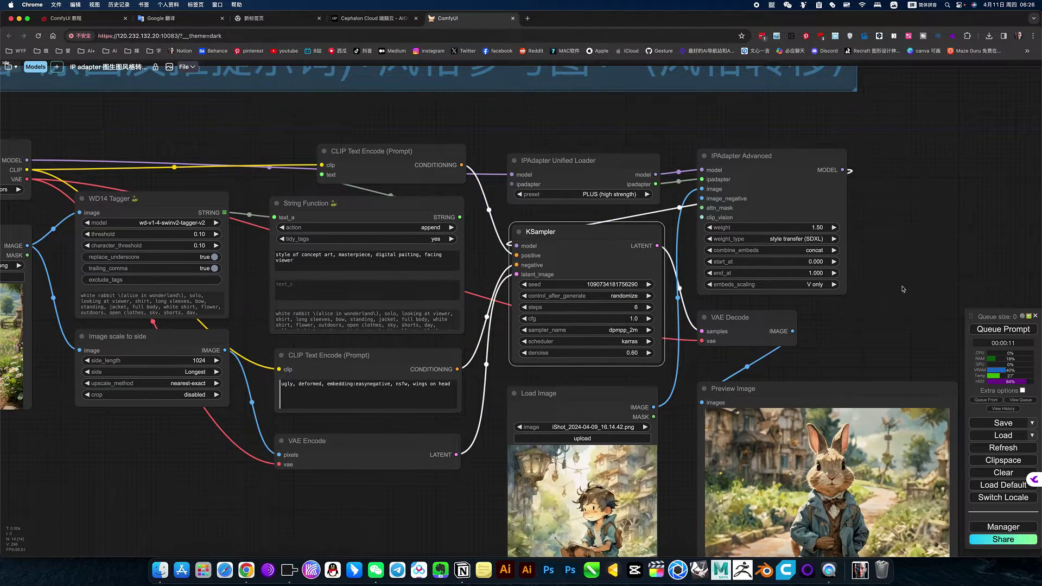
{"action": "left_click_drag", "start_coordinate": [894, 290], "coordinate": [782, 247]}
{"action": "left_click", "coordinate": [526, 168]}
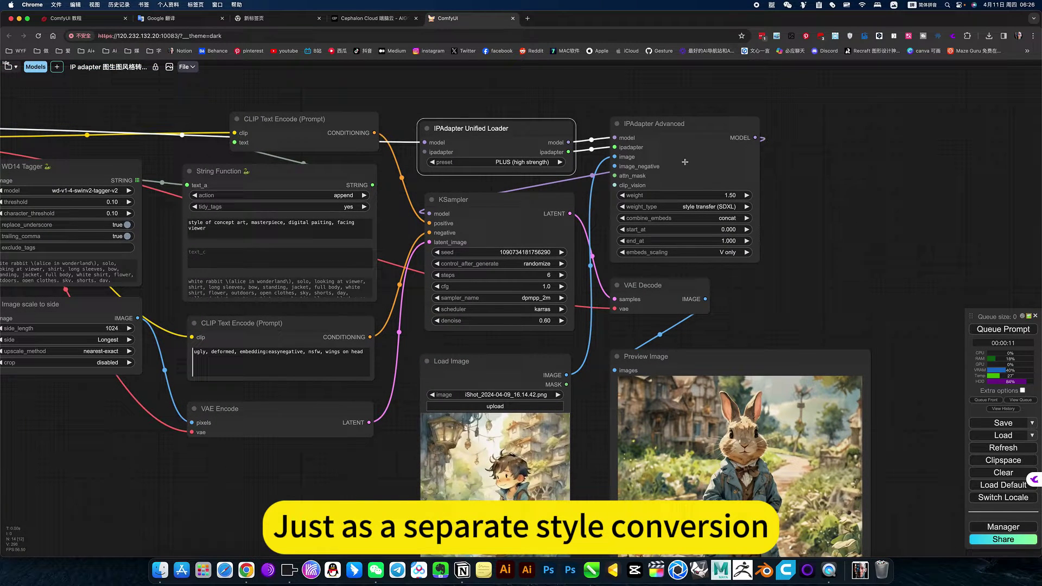
{"action": "left_click", "coordinate": [523, 366]}
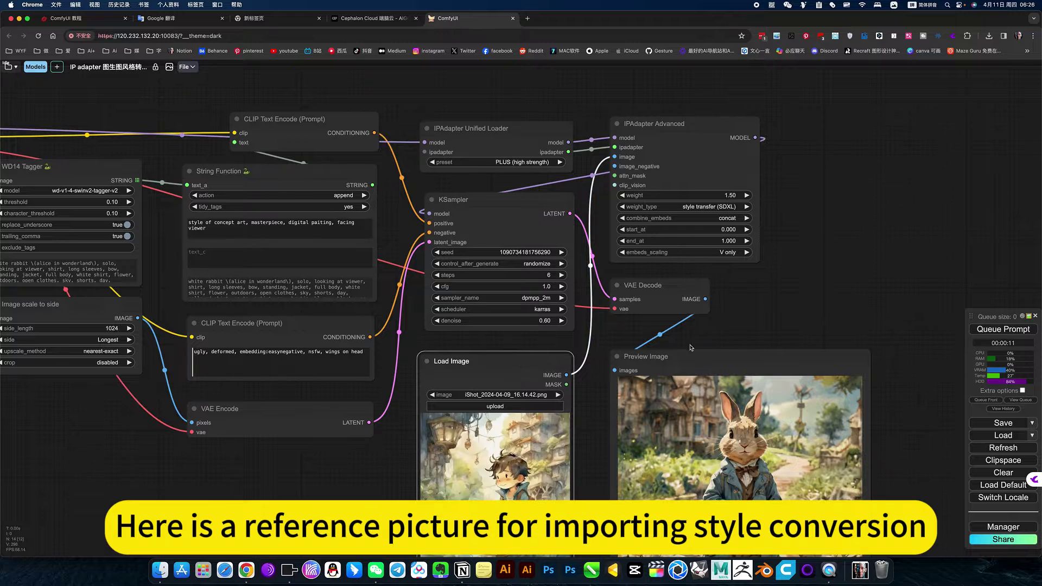
{"action": "left_click_drag", "start_coordinate": [773, 310], "coordinate": [791, 296]}
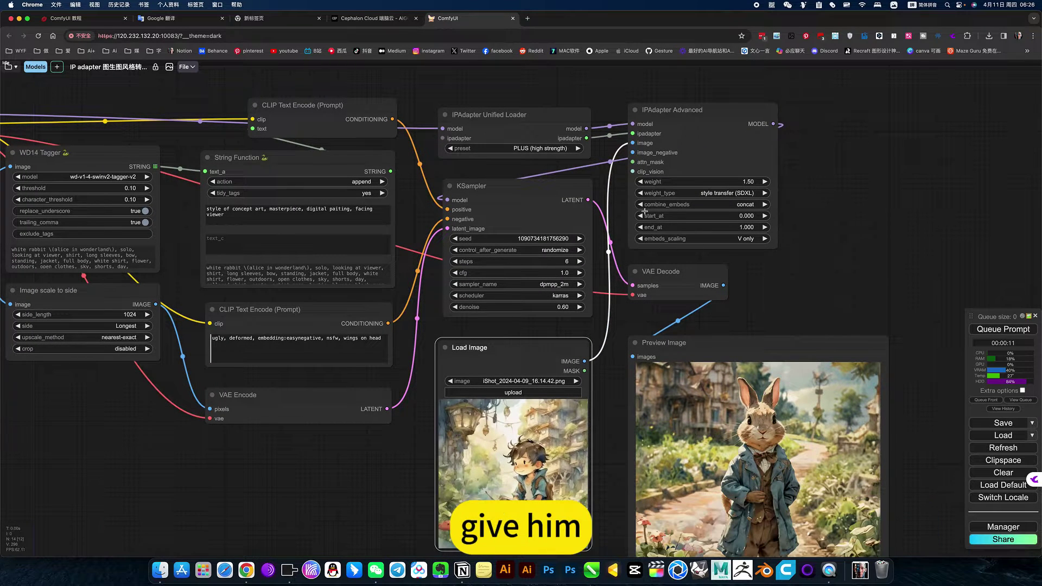
{"action": "scroll", "coordinate": [596, 201], "scroll_direction": "up", "scroll_amount": 2}
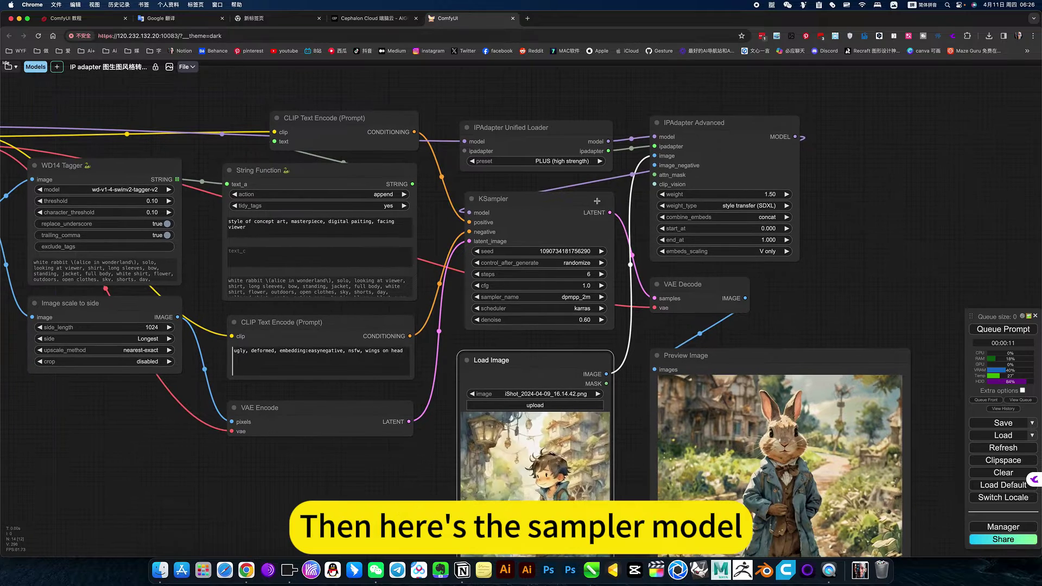
{"action": "left_click", "coordinate": [534, 201]}
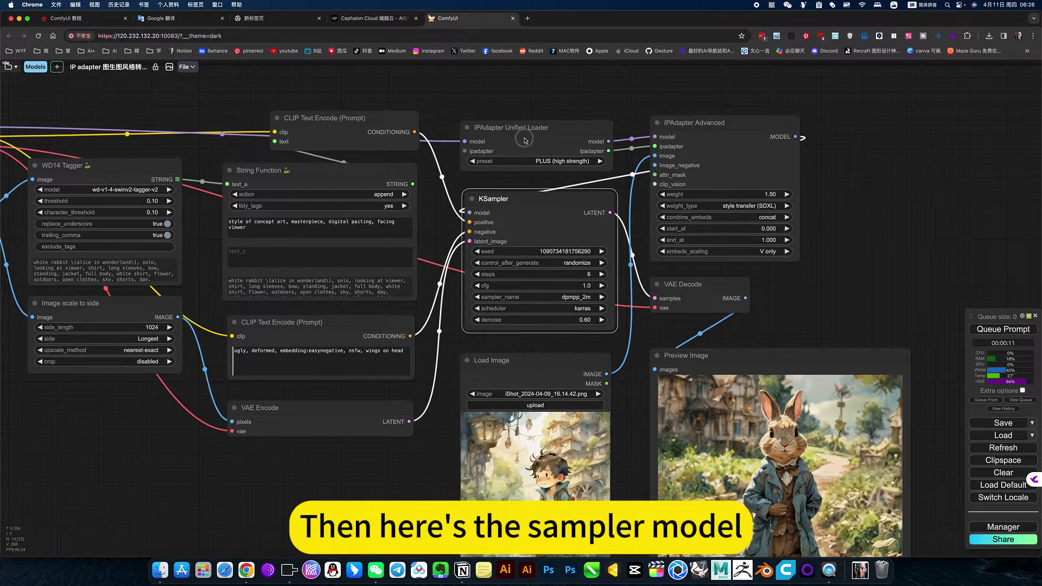
Step: Trace the connections from the positive prompt and IPAdapter Advanced nodes through the KSampler to VAE Decode
{"action": "left_click_drag", "start_coordinate": [79, 128], "coordinate": [207, 169]}
{"action": "left_click_drag", "start_coordinate": [454, 162], "coordinate": [449, 166]}
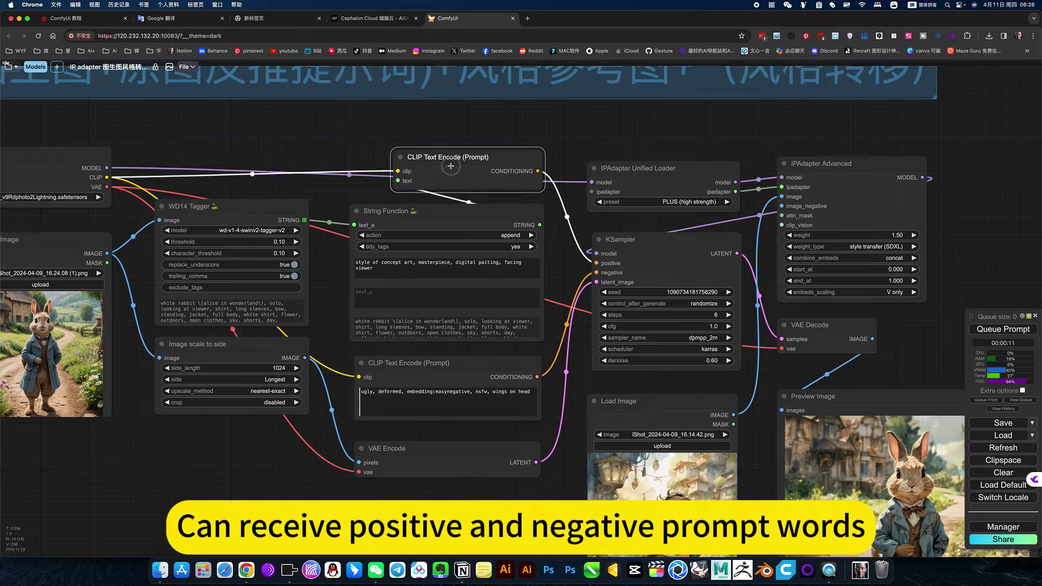
{"action": "left_click_drag", "start_coordinate": [661, 168], "coordinate": [562, 167]}
{"action": "left_click", "coordinate": [699, 171]}
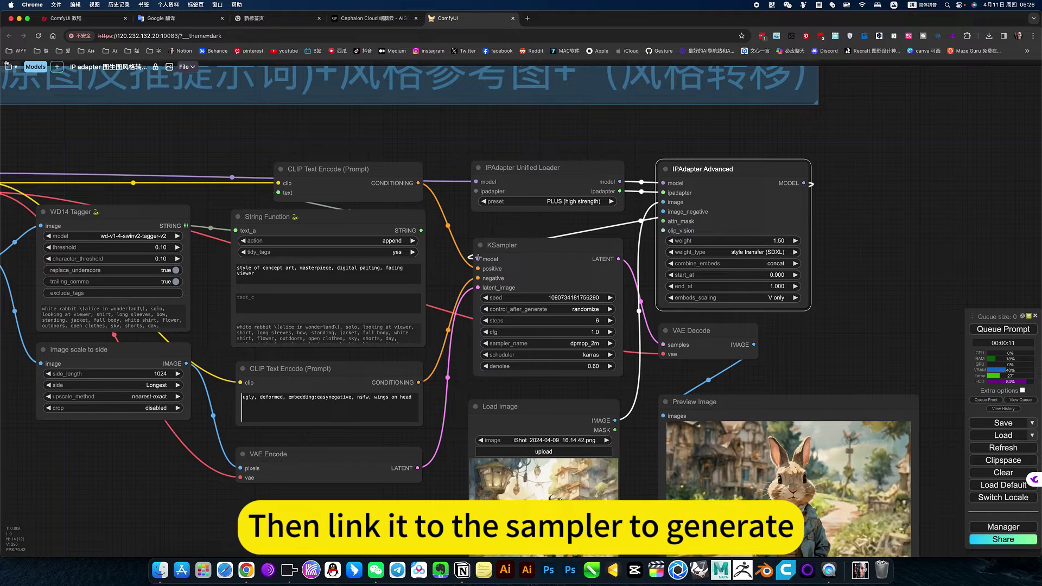
{"action": "left_click", "coordinate": [500, 246]}
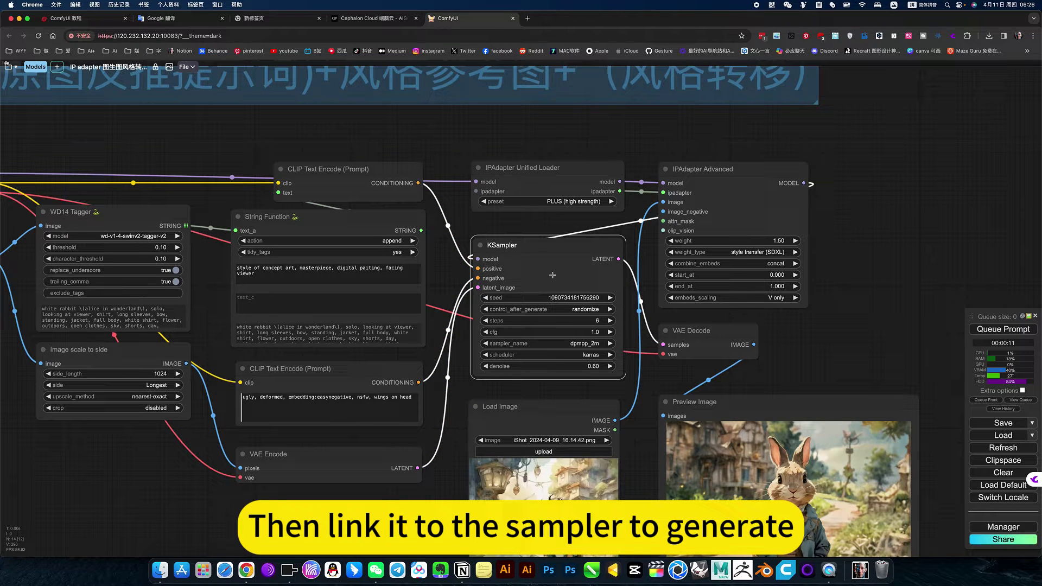
{"action": "left_click", "coordinate": [700, 332]}
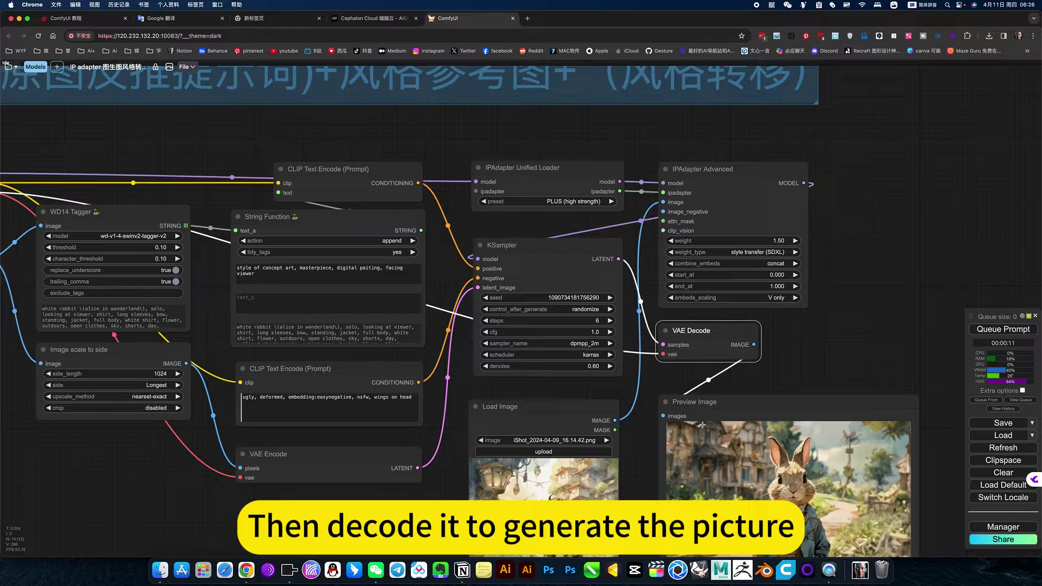
{"action": "left_click_drag", "start_coordinate": [827, 315], "coordinate": [850, 226]}
Step: Review the path from the rabbit source image through the WD14 Tagger and String Function to the sampler and style reference
{"action": "left_click_drag", "start_coordinate": [309, 464], "coordinate": [530, 460]}
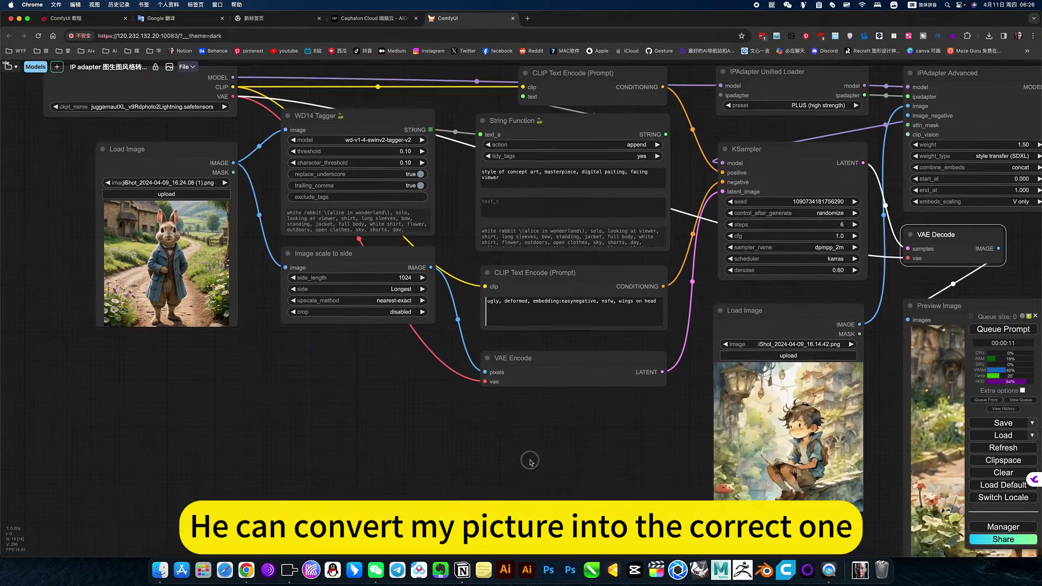
{"action": "left_click", "coordinate": [146, 224]}
{"action": "left_click_drag", "start_coordinate": [309, 379], "coordinate": [224, 428]}
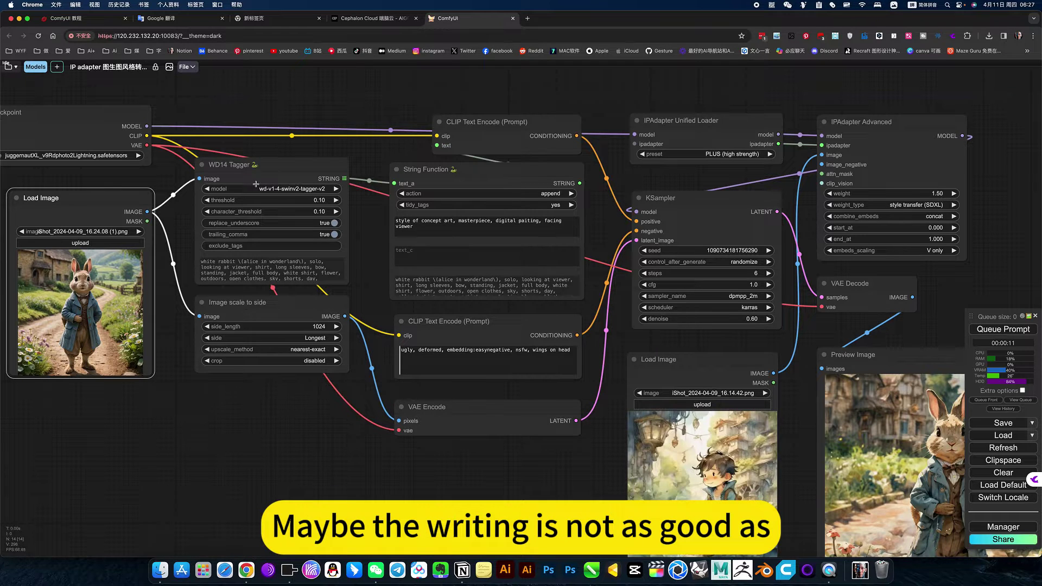
{"action": "left_click", "coordinate": [281, 167]}
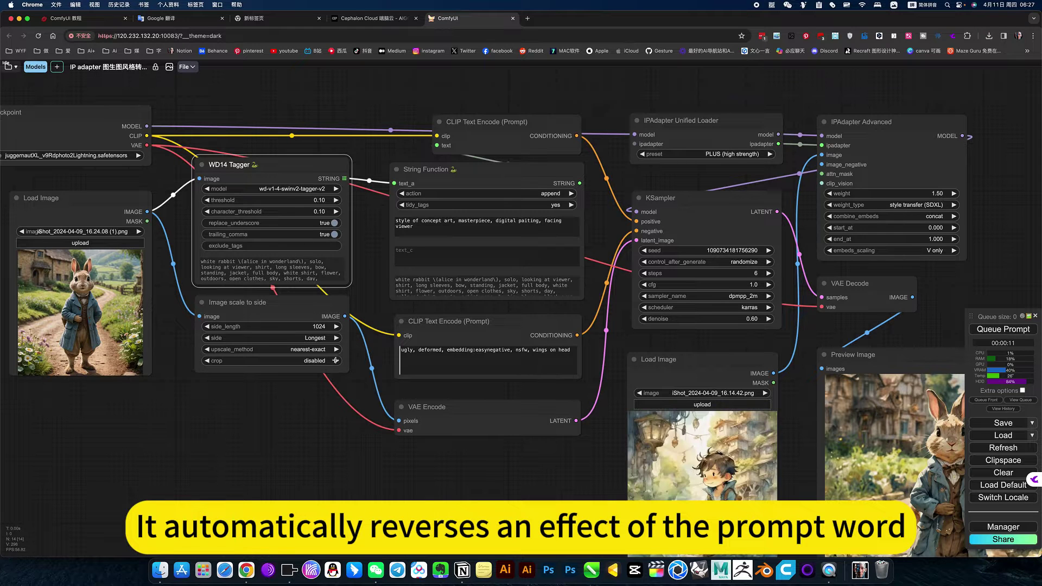
{"action": "left_click_drag", "start_coordinate": [324, 444], "coordinate": [290, 447]}
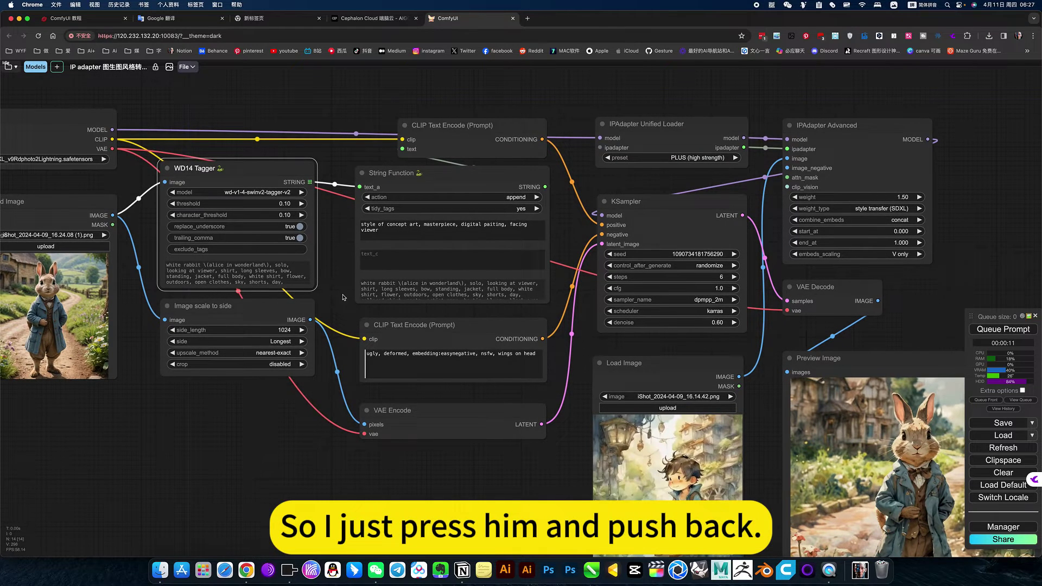
{"action": "left_click_drag", "start_coordinate": [325, 271], "coordinate": [232, 265]}
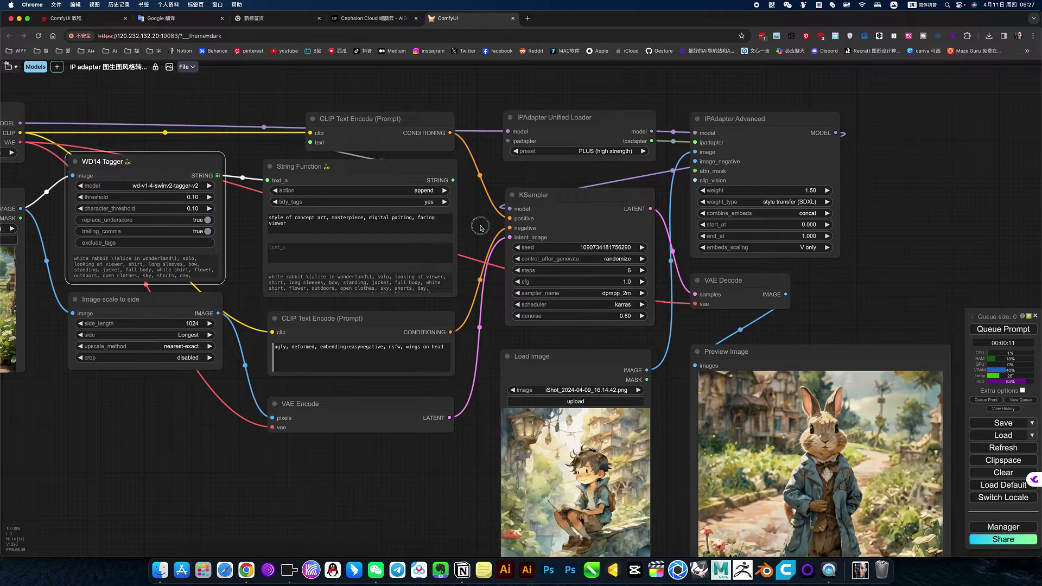
{"action": "left_click_drag", "start_coordinate": [480, 228], "coordinate": [419, 217]}
{"action": "left_click_drag", "start_coordinate": [376, 451], "coordinate": [333, 419]}
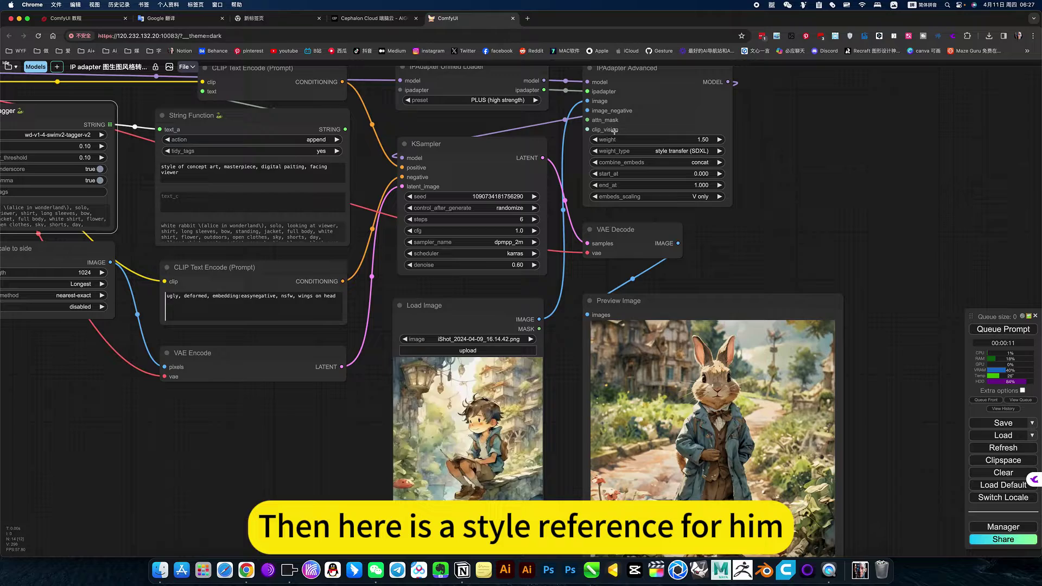
Step: Inspect the weight settings of the IPAdapter Advanced node up close
{"action": "scroll", "coordinate": [653, 245], "scroll_direction": "up", "scroll_amount": 8}
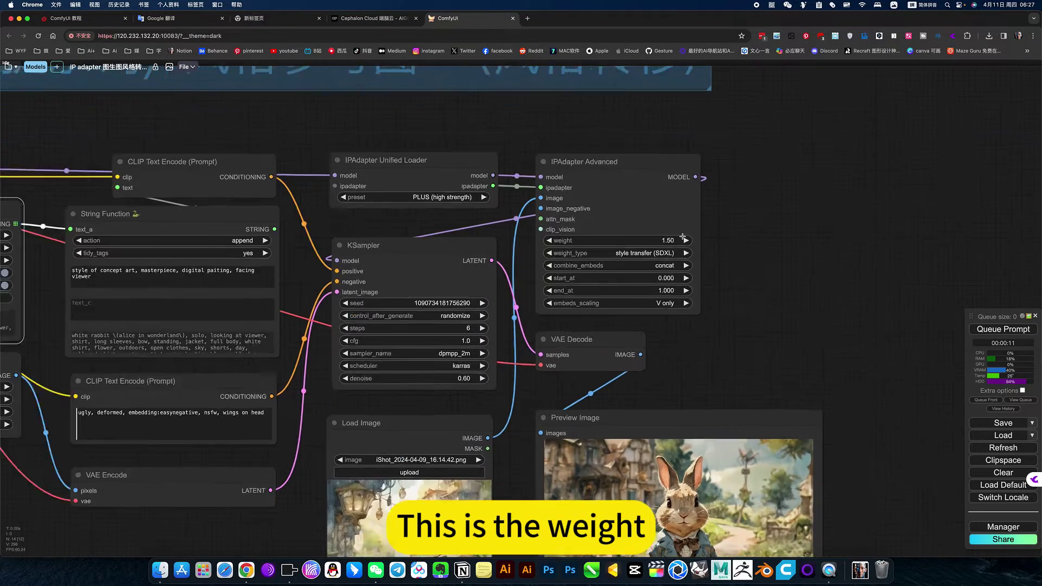
{"action": "scroll", "coordinate": [755, 327], "scroll_direction": "down", "scroll_amount": 6}
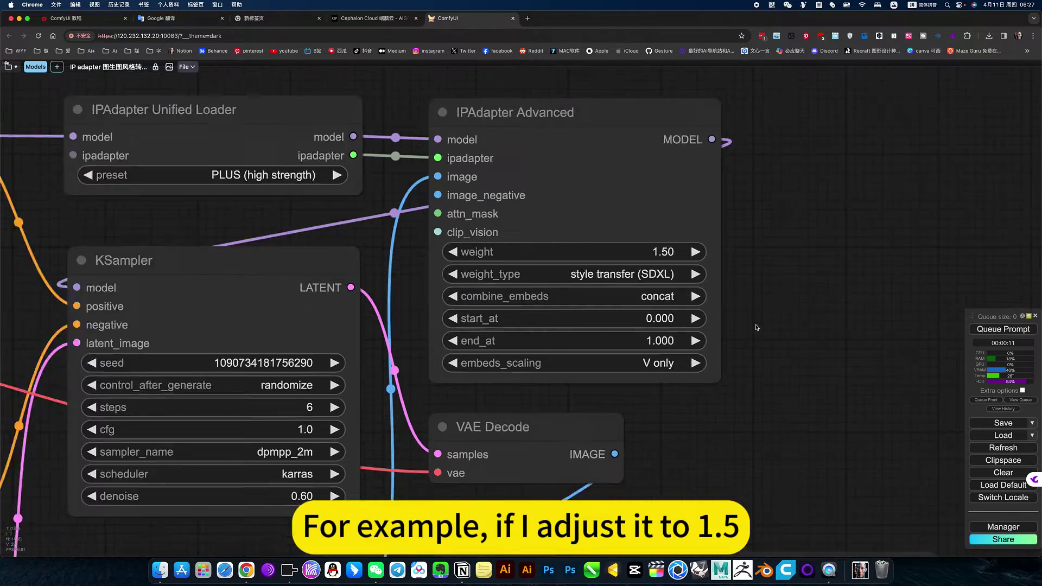
{"action": "left_click_drag", "start_coordinate": [823, 351], "coordinate": [788, 230]}
{"action": "scroll", "coordinate": [785, 272], "scroll_direction": "down", "scroll_amount": 1}
{"action": "scroll", "coordinate": [785, 272], "scroll_direction": "down", "scroll_amount": 3}
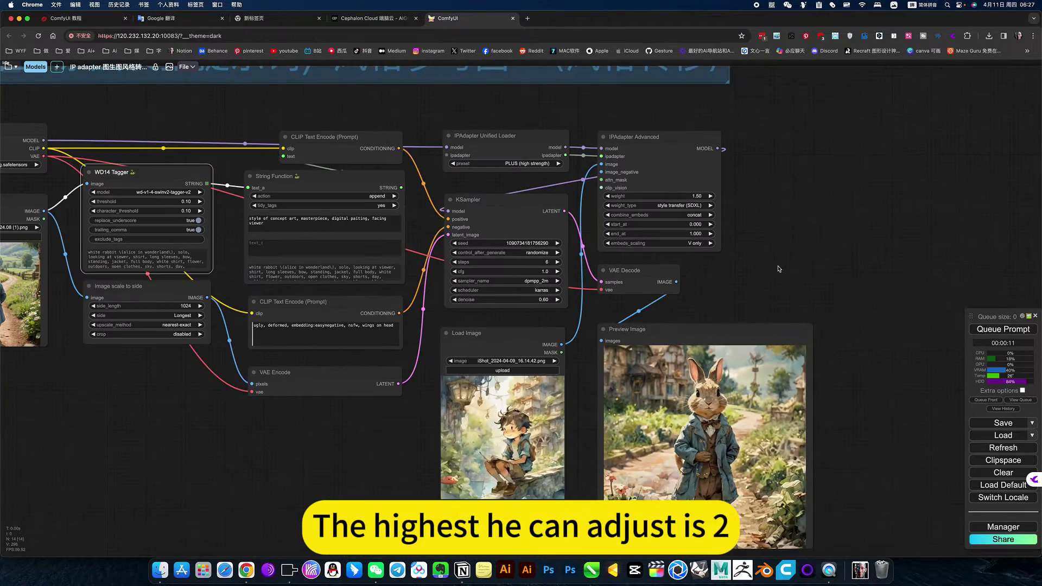
Step: Move the rabbit source Load Image node directly beside the Preview Image node and enlarge it to about the same size
{"action": "left_click_drag", "start_coordinate": [778, 269], "coordinate": [872, 231]}
{"action": "left_click_drag", "start_coordinate": [80, 162], "coordinate": [945, 302]}
{"action": "left_click_drag", "start_coordinate": [922, 256], "coordinate": [544, 227]}
{"action": "left_click_drag", "start_coordinate": [586, 275], "coordinate": [610, 269]}
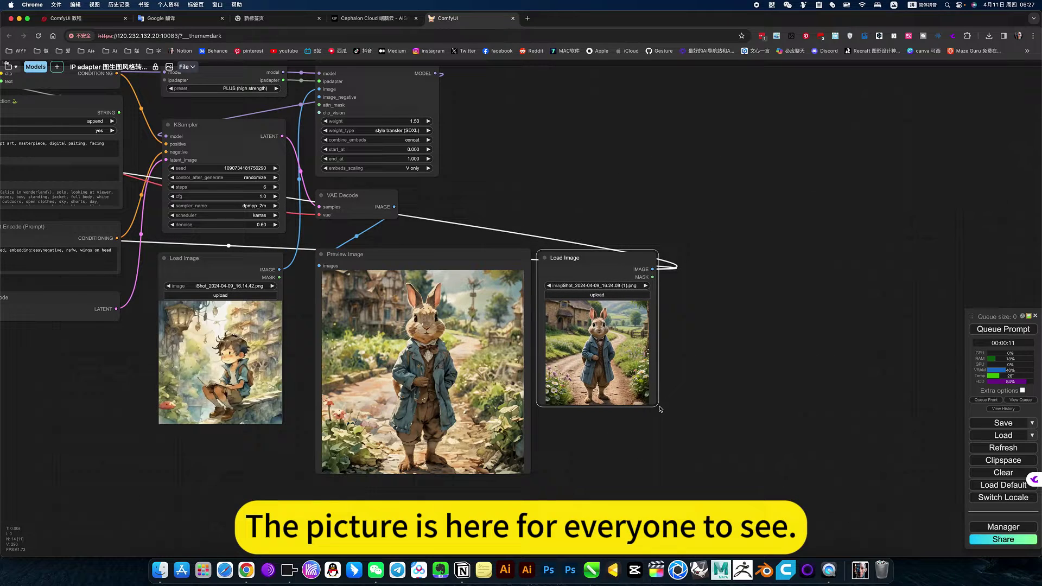
{"action": "left_click_drag", "start_coordinate": [655, 405], "coordinate": [758, 474]}
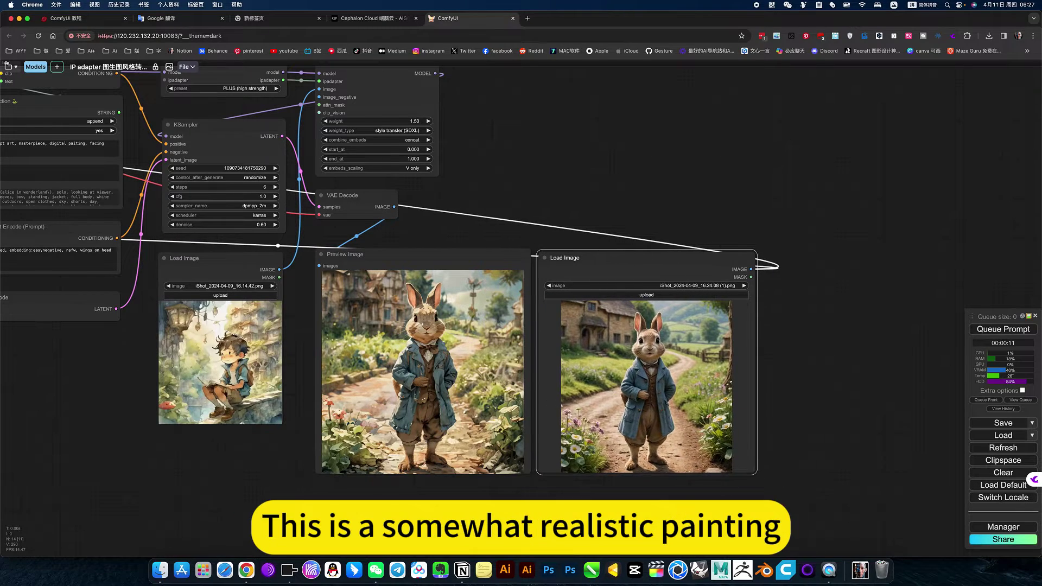
Step: Compare the realistic source rabbit, the generated preview and the watercolor style reference at close range
{"action": "left_click_drag", "start_coordinate": [668, 504], "coordinate": [714, 465]}
{"action": "scroll", "coordinate": [661, 351], "scroll_direction": "up", "scroll_amount": 12}
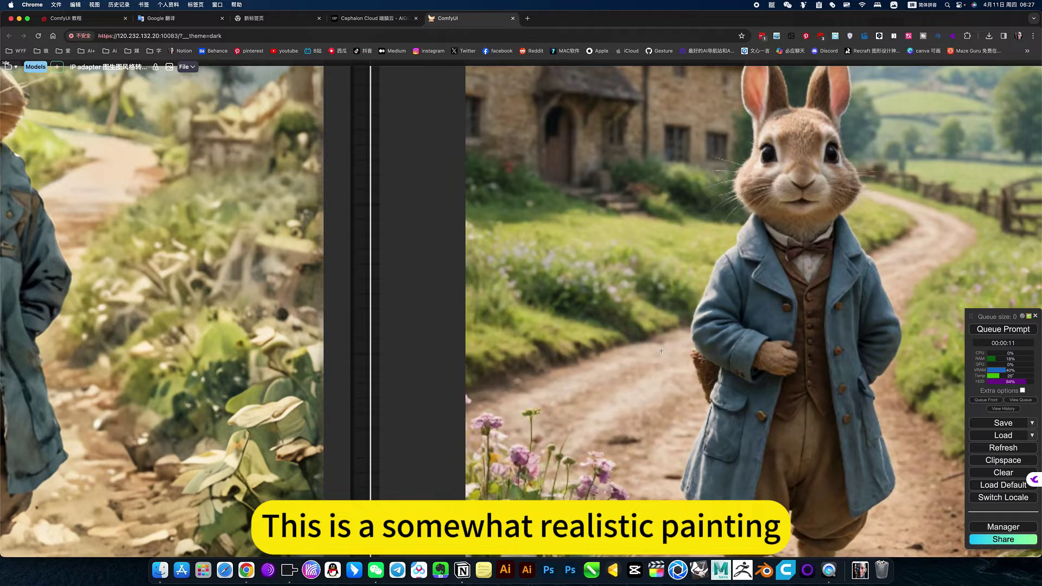
{"action": "scroll", "coordinate": [749, 243], "scroll_direction": "down", "scroll_amount": 4}
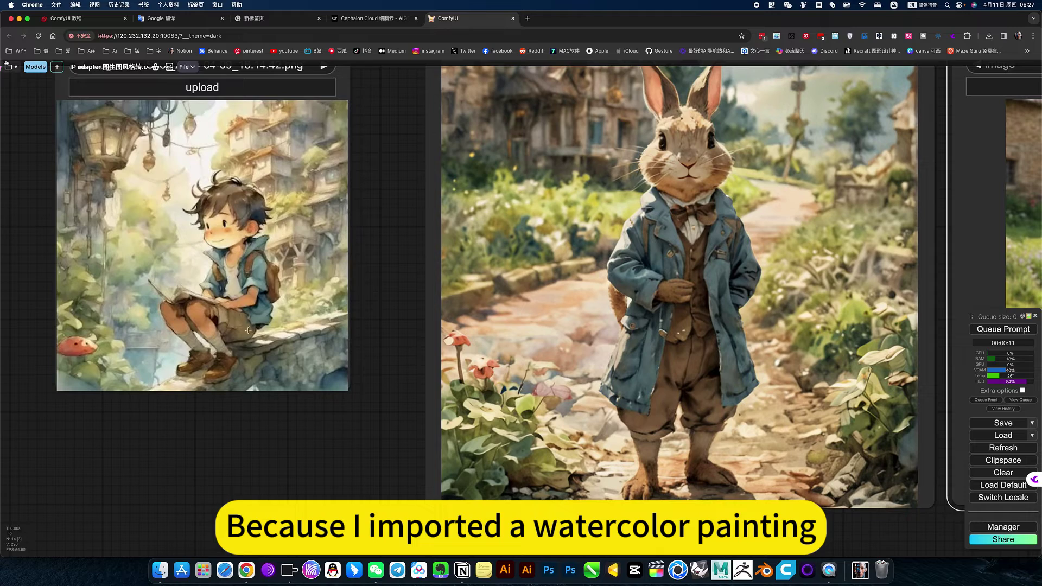
Step: Check the generated rabbit's painted look against the realistic source image and the watercolor reference
{"action": "scroll", "coordinate": [723, 413], "scroll_direction": "down", "scroll_amount": 4}
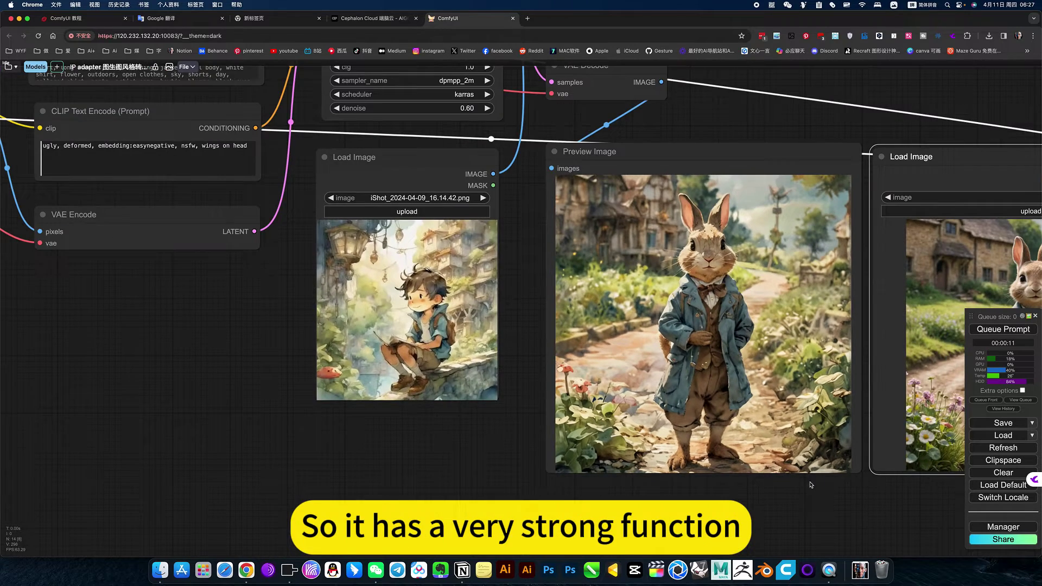
{"action": "left_click_drag", "start_coordinate": [672, 491], "coordinate": [451, 496]}
{"action": "scroll", "coordinate": [670, 449], "scroll_direction": "up", "scroll_amount": 5}
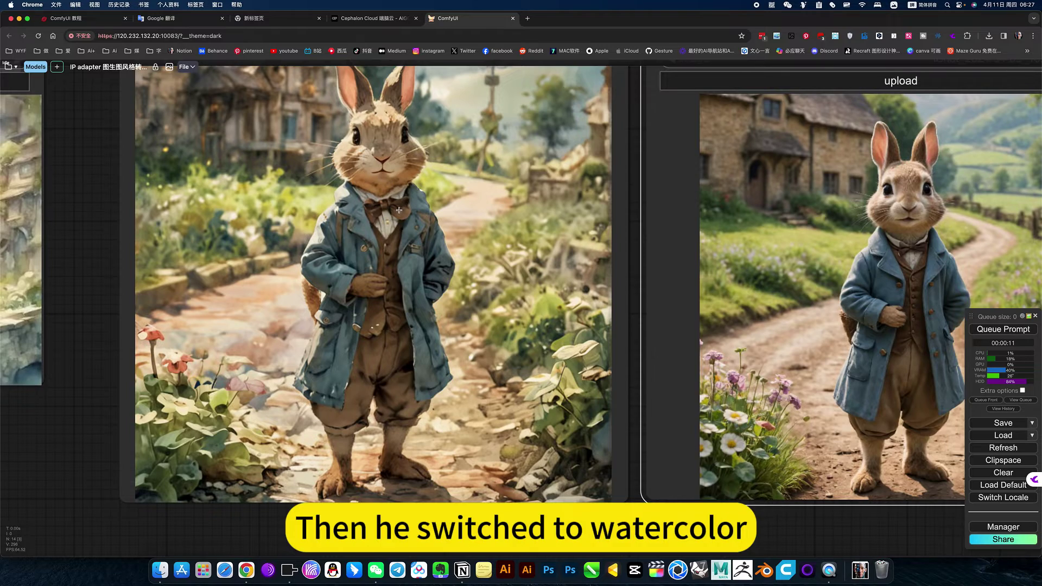
{"action": "scroll", "coordinate": [399, 210], "scroll_direction": "down", "scroll_amount": 5}
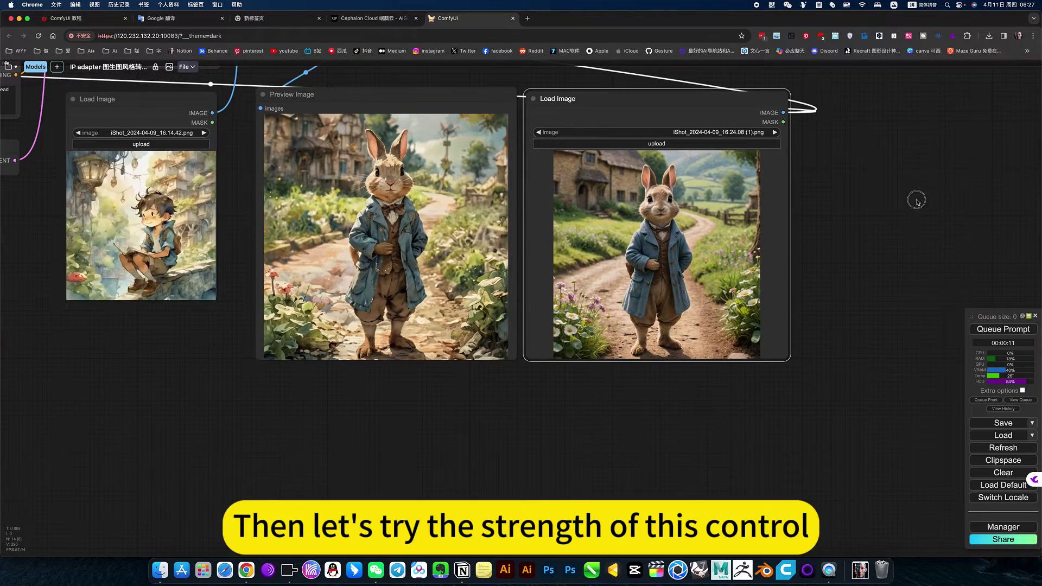
Step: Set the IPAdapter Advanced weight to 2 and generate the image again
{"action": "left_click_drag", "start_coordinate": [916, 200], "coordinate": [923, 392]}
{"action": "left_click_drag", "start_coordinate": [644, 170], "coordinate": [760, 213]}
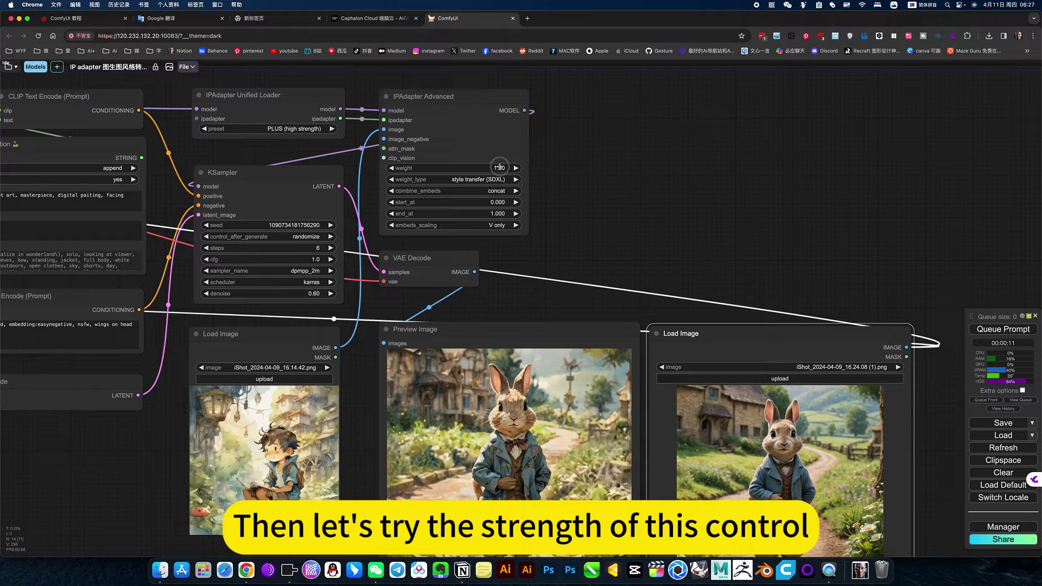
{"action": "left_click", "coordinate": [499, 168]}
{"action": "type", "text": "2"}
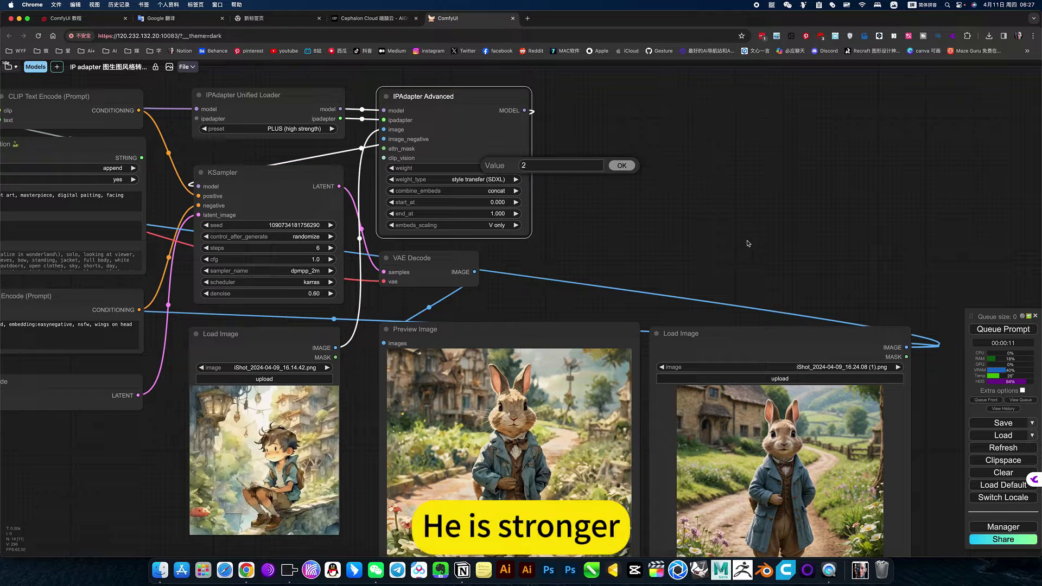
{"action": "left_click", "coordinate": [616, 166]}
{"action": "scroll", "coordinate": [707, 203], "scroll_direction": "left", "scroll_amount": 3}
{"action": "scroll", "coordinate": [707, 202], "scroll_direction": "down", "scroll_amount": 2}
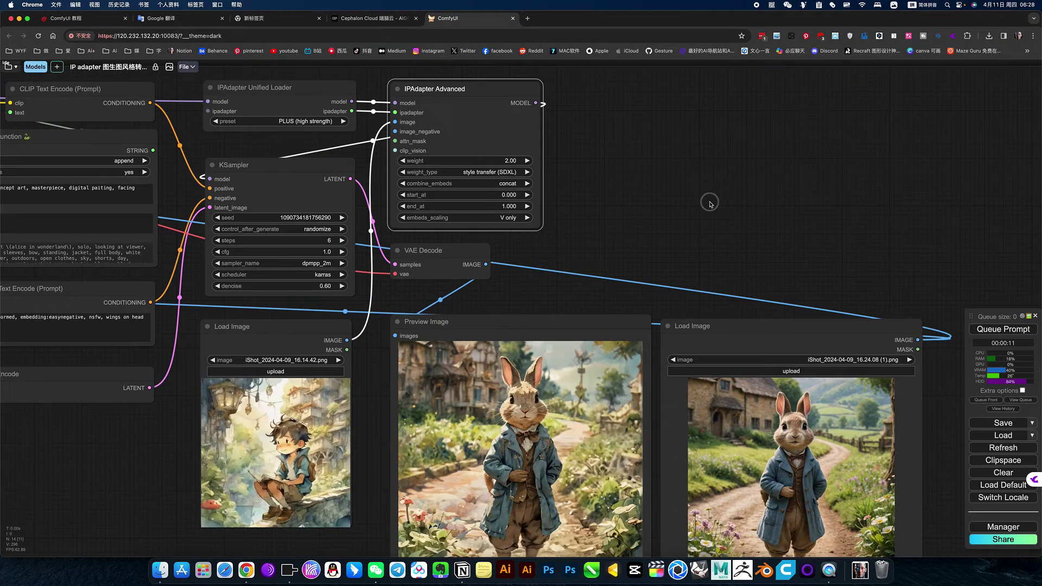
{"action": "left_click", "coordinate": [1011, 329]}
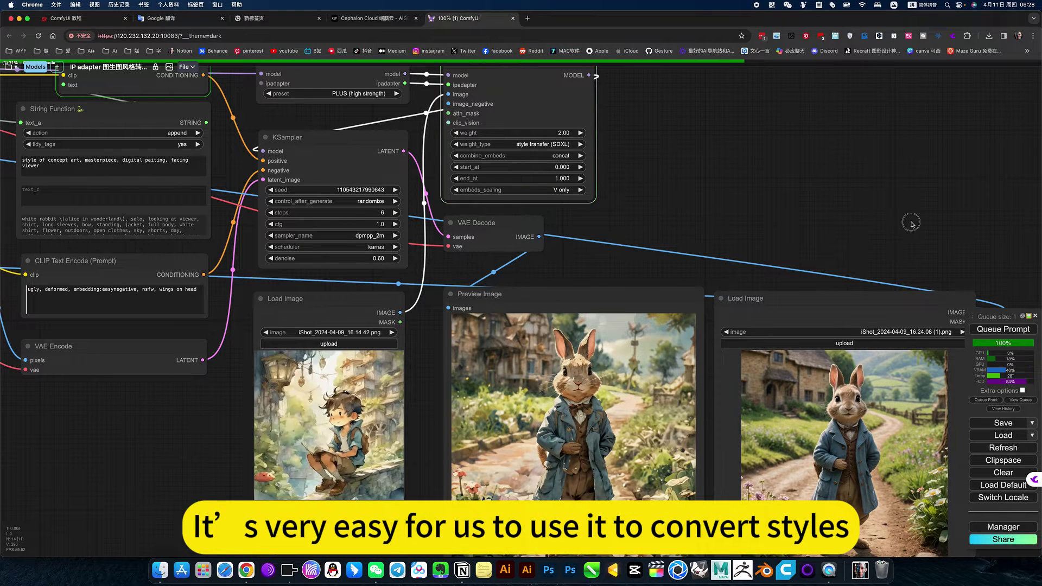
Step: Compare the stronger-weight result with the source rabbit's pose and the watercolor reference
{"action": "left_click_drag", "start_coordinate": [912, 224], "coordinate": [868, 208]}
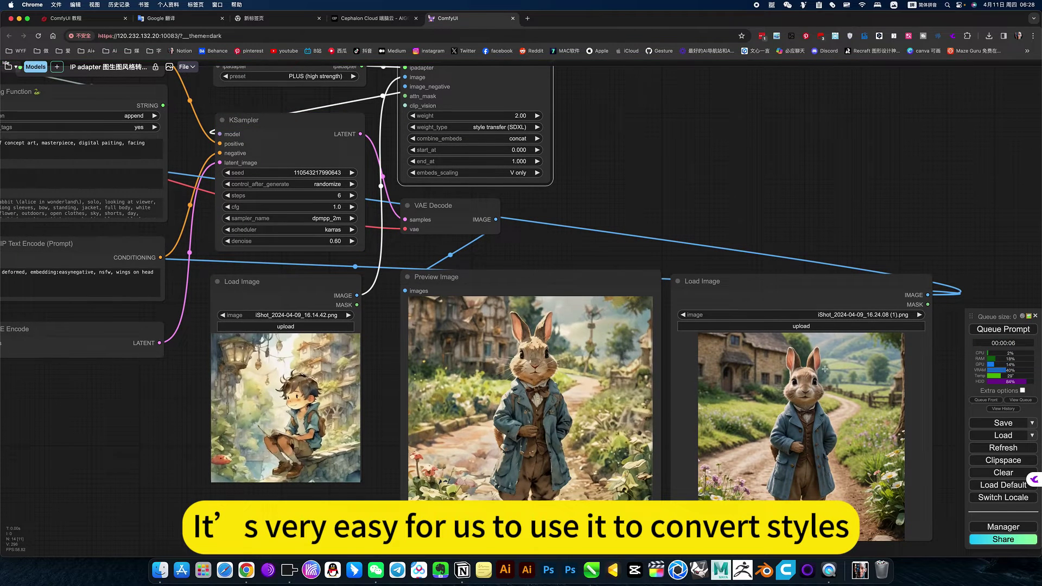
{"action": "left_click_drag", "start_coordinate": [710, 209], "coordinate": [726, 173]}
{"action": "scroll", "coordinate": [836, 408], "scroll_direction": "up", "scroll_amount": 3}
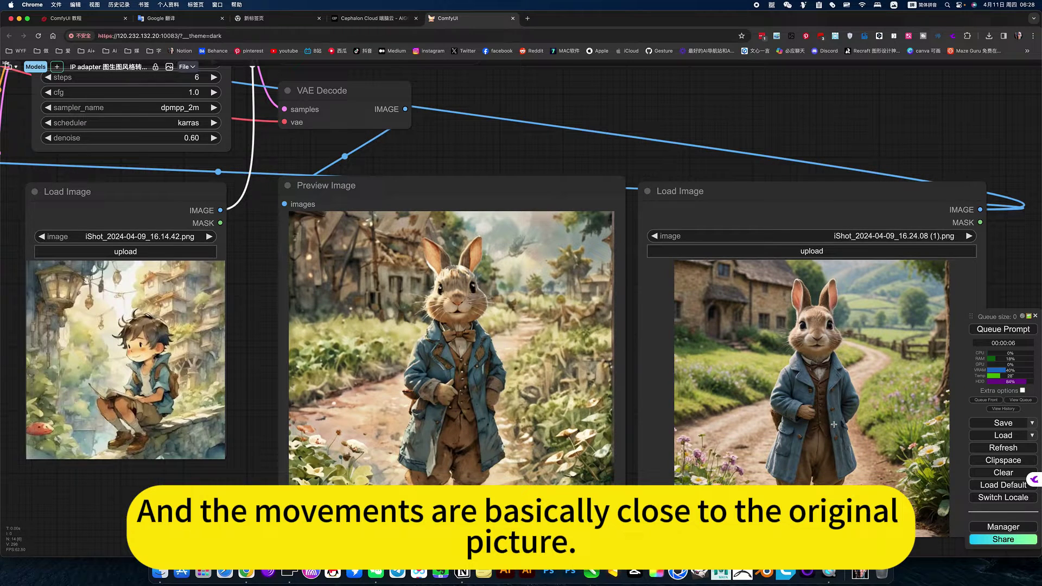
{"action": "scroll", "coordinate": [531, 103], "scroll_direction": "down", "scroll_amount": 5}
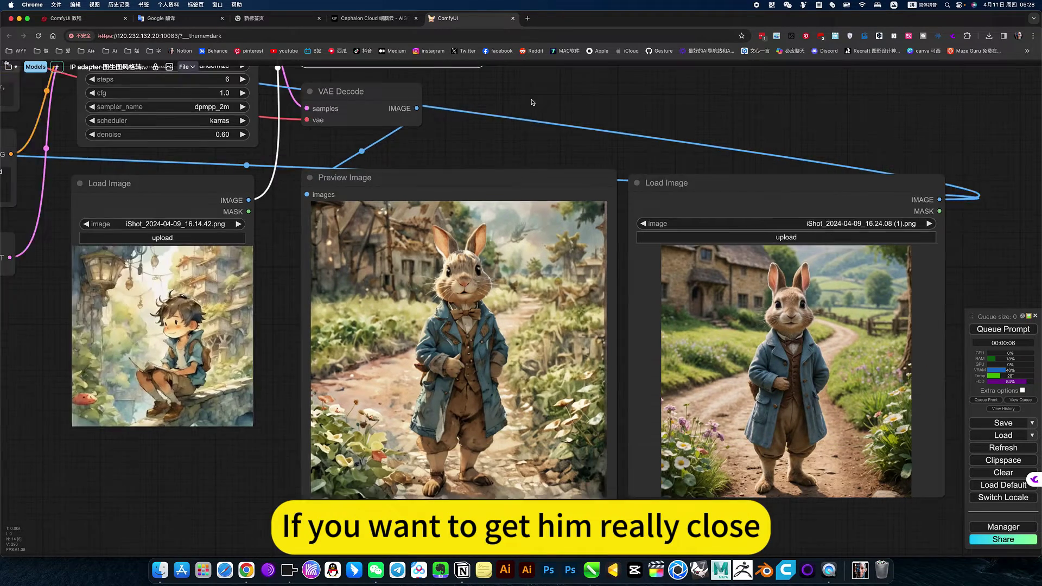
Step: Open the KSampler node's denoise value for editing and close it unmodified
{"action": "left_click_drag", "start_coordinate": [553, 85], "coordinate": [791, 245]}
{"action": "scroll", "coordinate": [570, 311], "scroll_direction": "up", "scroll_amount": 6}
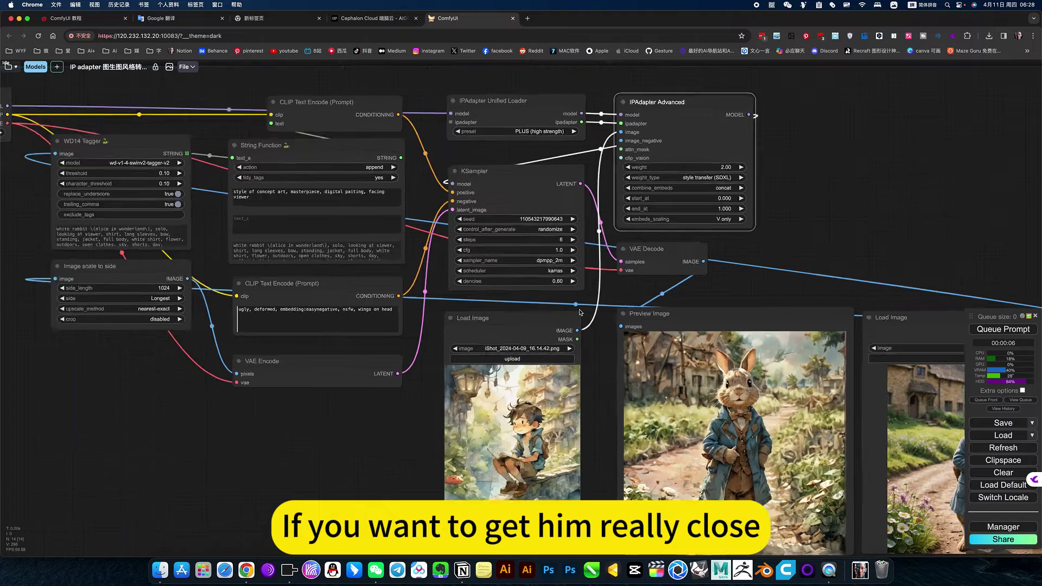
{"action": "left_click", "coordinate": [505, 263]}
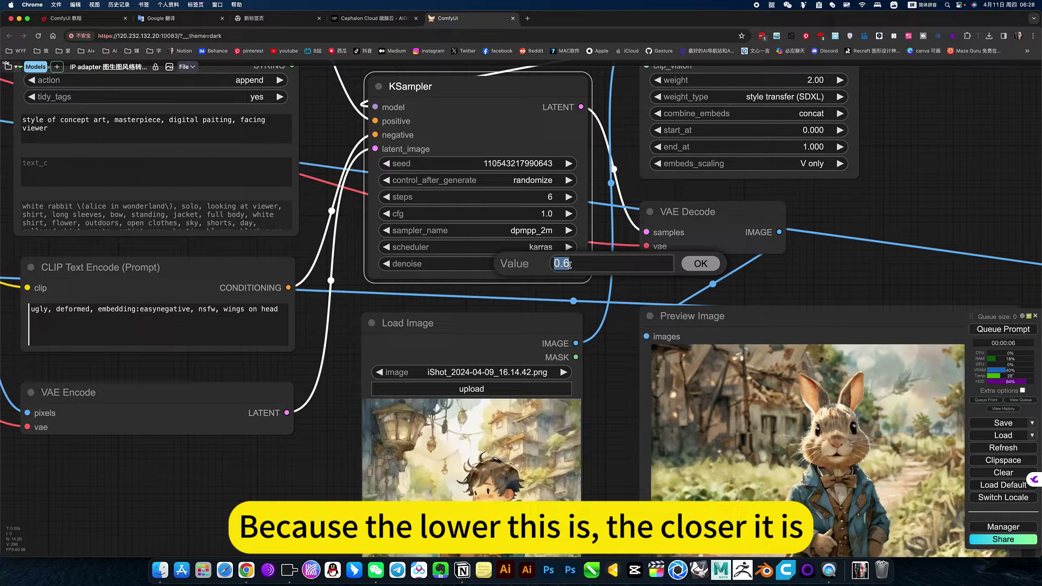
{"action": "left_click", "coordinate": [633, 286]}
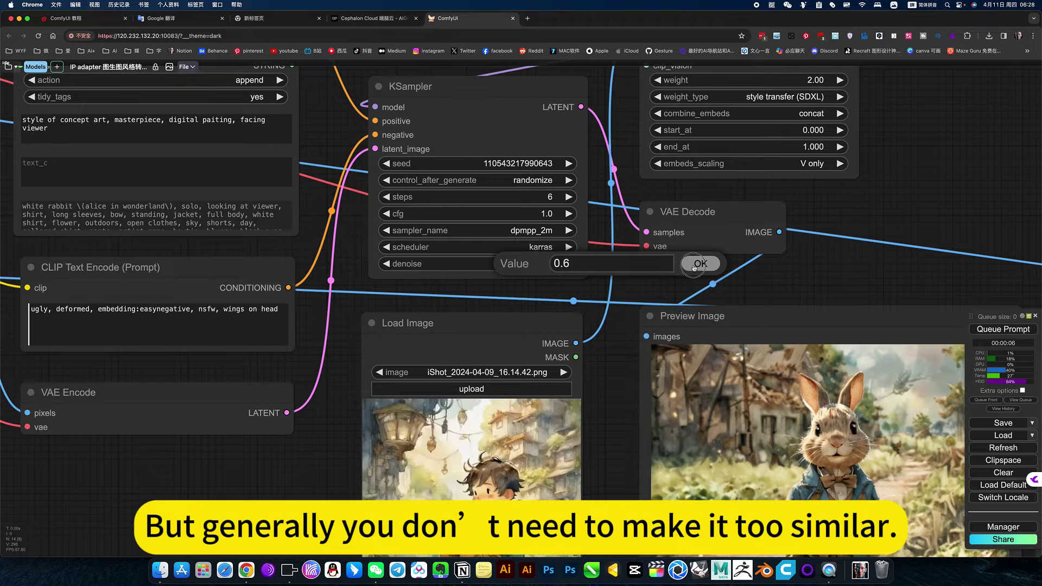
{"action": "left_click", "coordinate": [699, 264]}
Step: Set the IPAdapter Advanced weight to 1.2 and run the workflow again
{"action": "left_click_drag", "start_coordinate": [830, 299], "coordinate": [562, 265]}
{"action": "scroll", "coordinate": [508, 254], "scroll_direction": "down", "scroll_amount": 5}
{"action": "left_click_drag", "start_coordinate": [659, 211], "coordinate": [625, 263]}
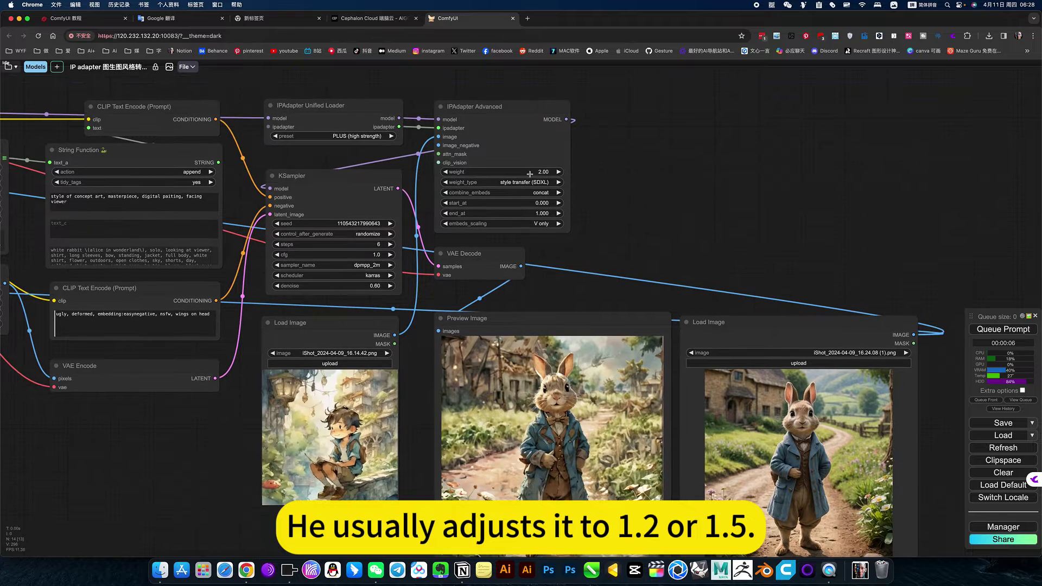
{"action": "left_click", "coordinate": [546, 172]}
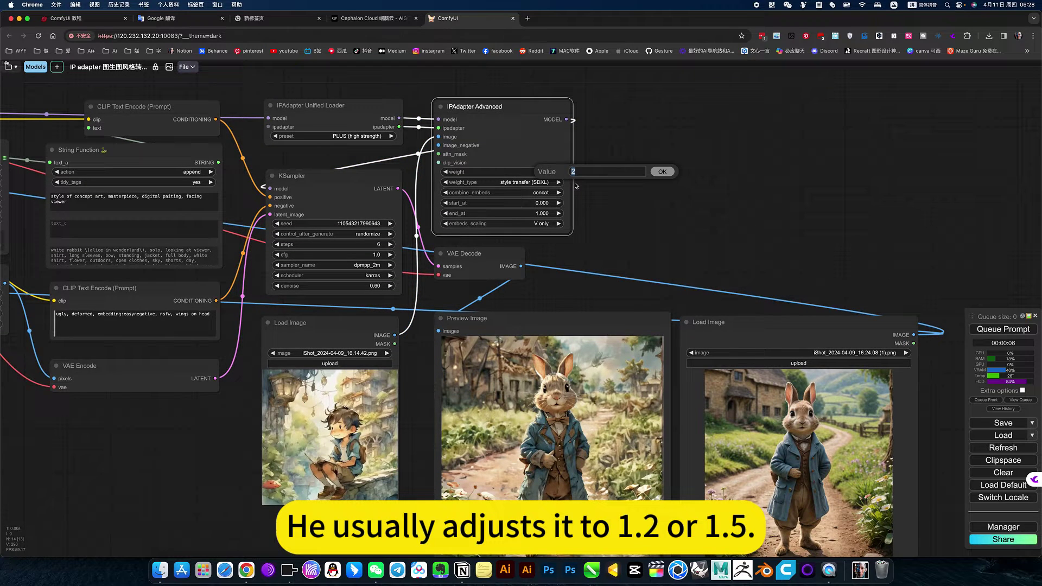
{"action": "key", "text": "Return"}
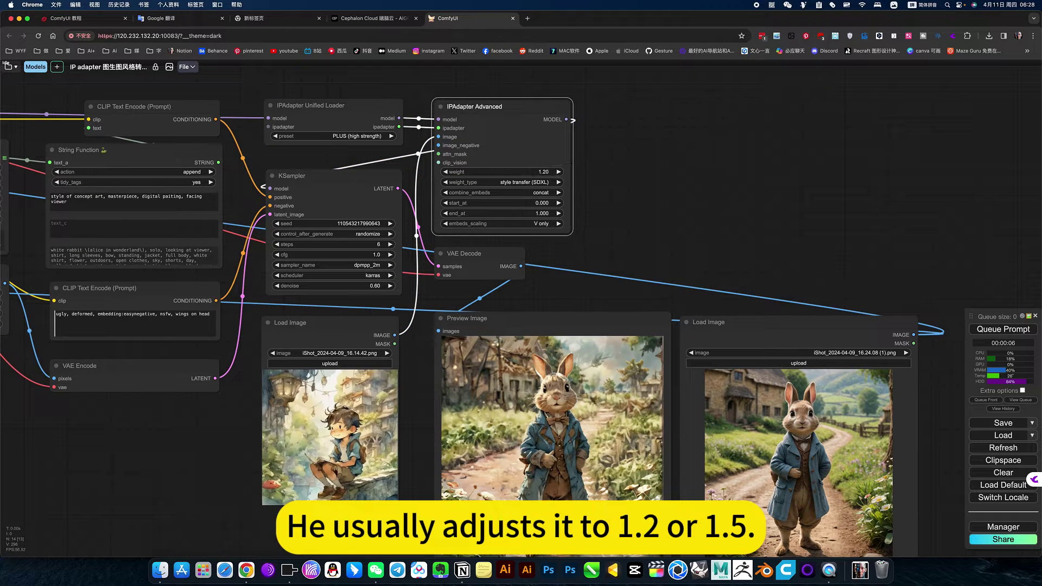
{"action": "key", "text": "ctrl+Return"}
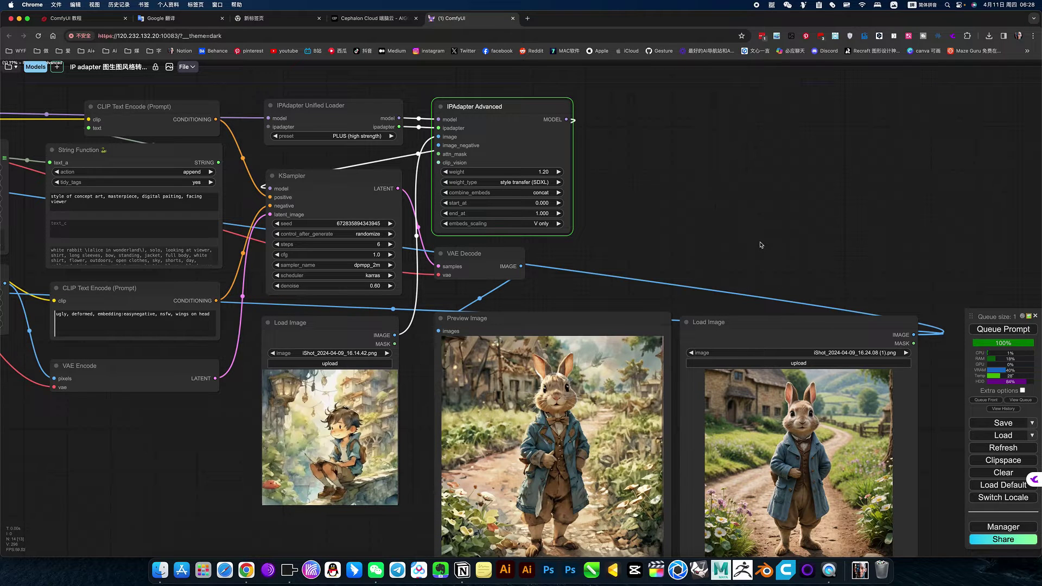
Step: Examine the result generated with the reduced weight alongside the style reference and the source rabbit
{"action": "left_click_drag", "start_coordinate": [765, 243], "coordinate": [790, 211]}
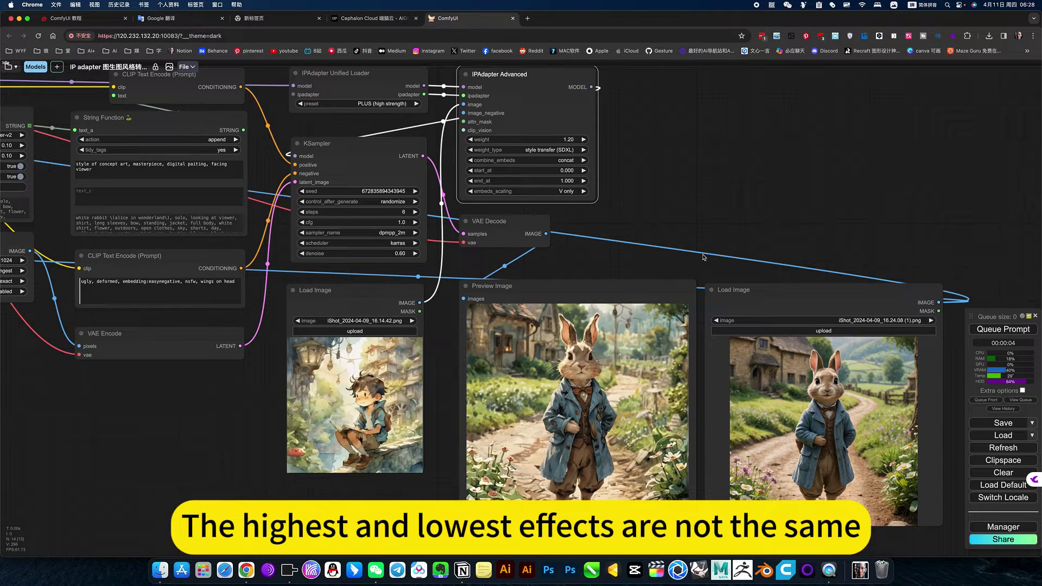
{"action": "left_click_drag", "start_coordinate": [632, 258], "coordinate": [657, 253]}
{"action": "scroll", "coordinate": [586, 293], "scroll_direction": "up", "scroll_amount": 3}
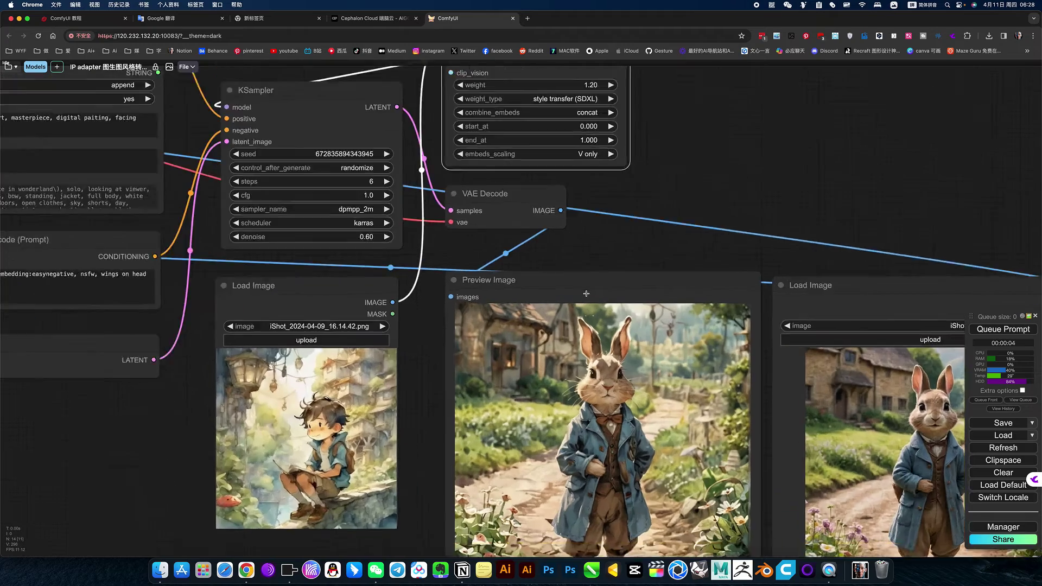
{"action": "scroll", "coordinate": [586, 293], "scroll_direction": "down", "scroll_amount": 2}
{"action": "scroll", "coordinate": [586, 294], "scroll_direction": "down", "scroll_amount": 2}
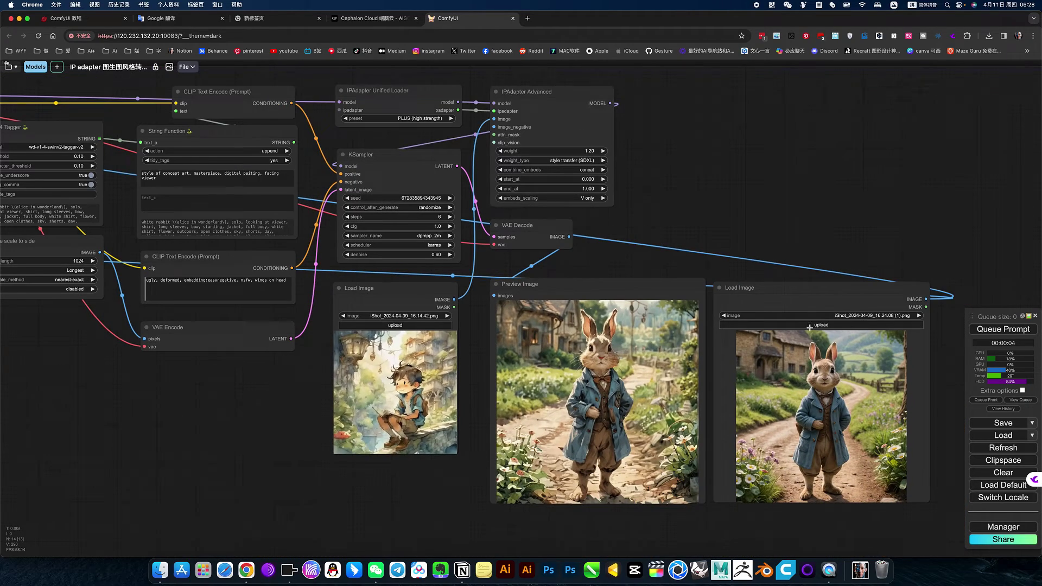
Step: Move the rabbit source Load Image node back to the start of the workflow, beside the WD14 Tagger and Image scale to side nodes
{"action": "left_click_drag", "start_coordinate": [842, 292], "coordinate": [178, 386]}
{"action": "left_click_drag", "start_coordinate": [650, 262], "coordinate": [895, 305]}
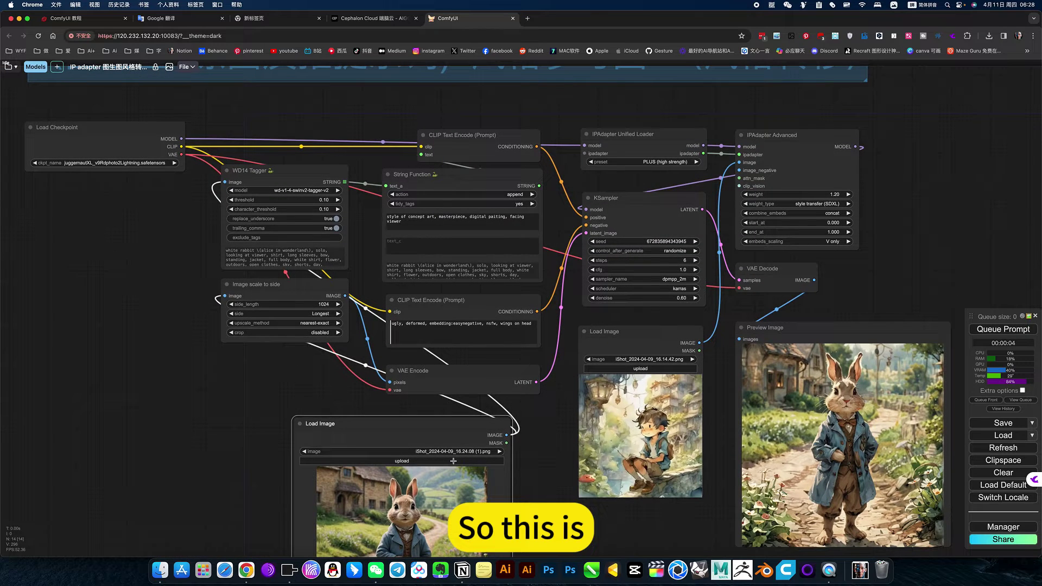
{"action": "left_click_drag", "start_coordinate": [474, 429], "coordinate": [152, 200]}
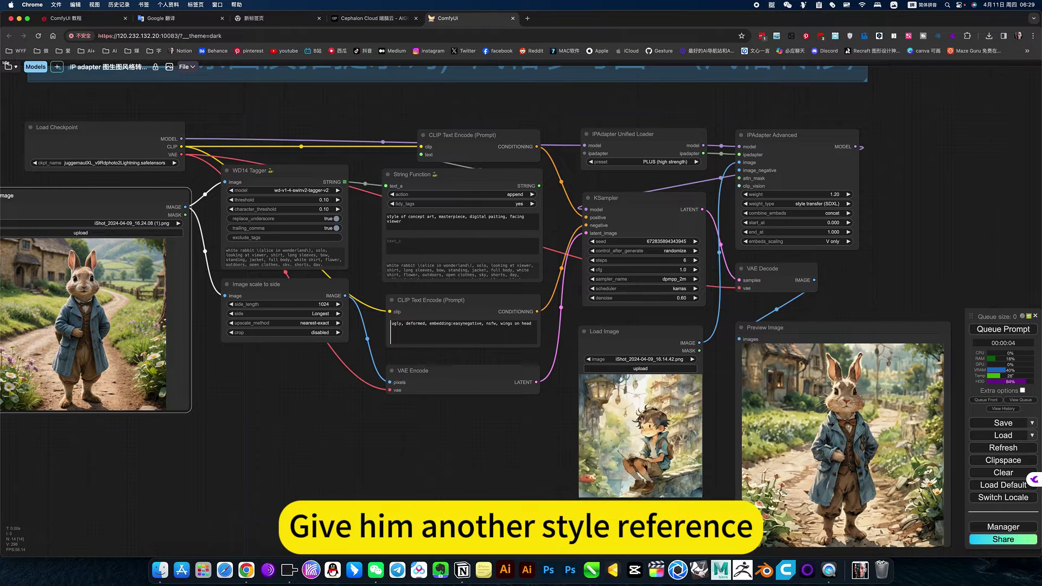
Step: Review the whole workflow from the source rabbit through the prompt and sampler nodes to the style reference and preview
{"action": "left_click_drag", "start_coordinate": [558, 461], "coordinate": [476, 461]}
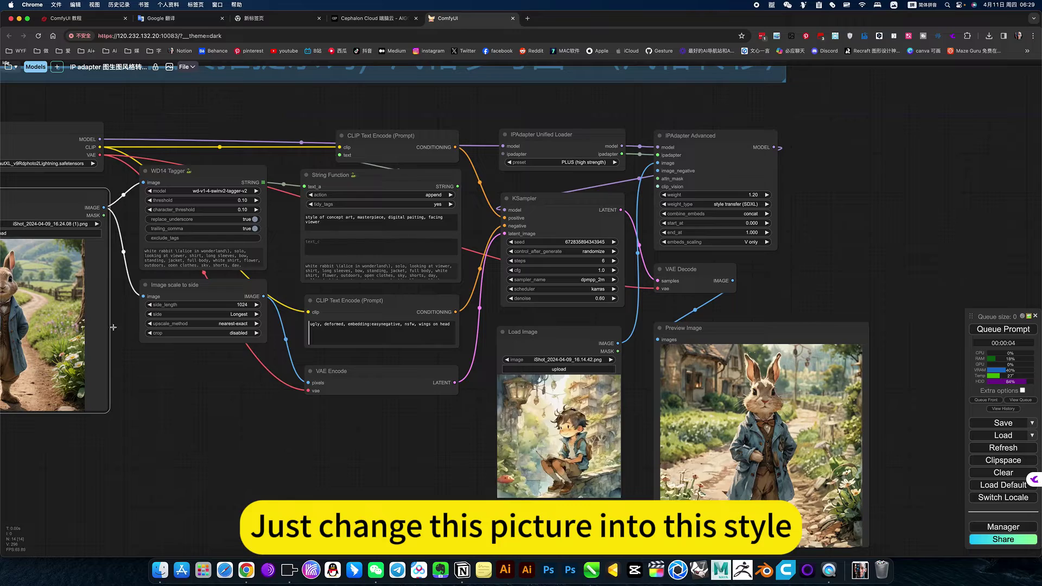
{"action": "scroll", "coordinate": [567, 441], "scroll_direction": "down", "scroll_amount": 3}
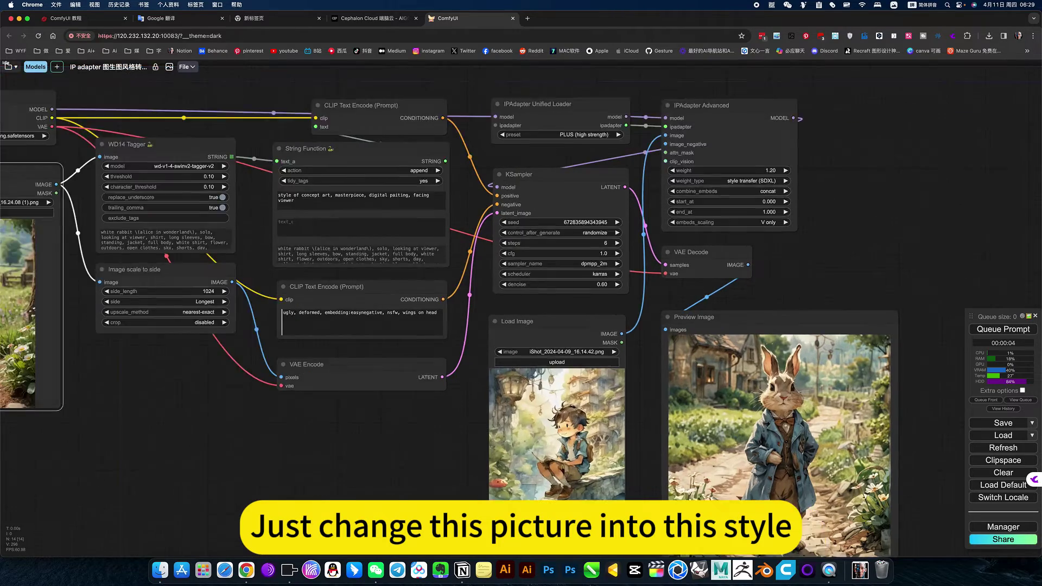
{"action": "scroll", "coordinate": [566, 442], "scroll_direction": "up", "scroll_amount": 5}
{"action": "scroll", "coordinate": [567, 441], "scroll_direction": "down", "scroll_amount": 3}
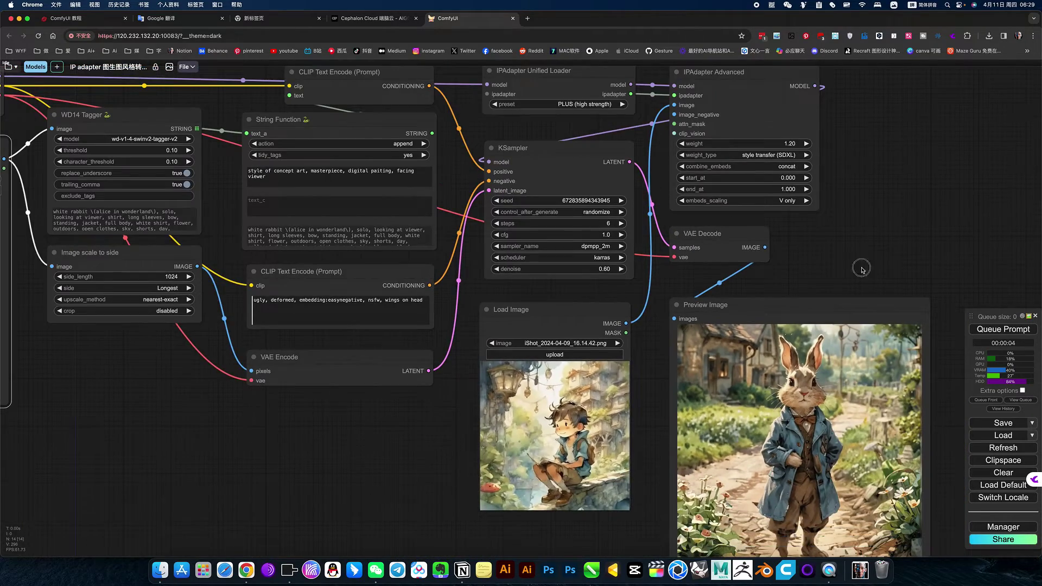
{"action": "left_click_drag", "start_coordinate": [861, 268], "coordinate": [816, 355]}
{"action": "scroll", "coordinate": [552, 307], "scroll_direction": "down", "scroll_amount": 4}
{"action": "left_click_drag", "start_coordinate": [747, 305], "coordinate": [847, 295]}
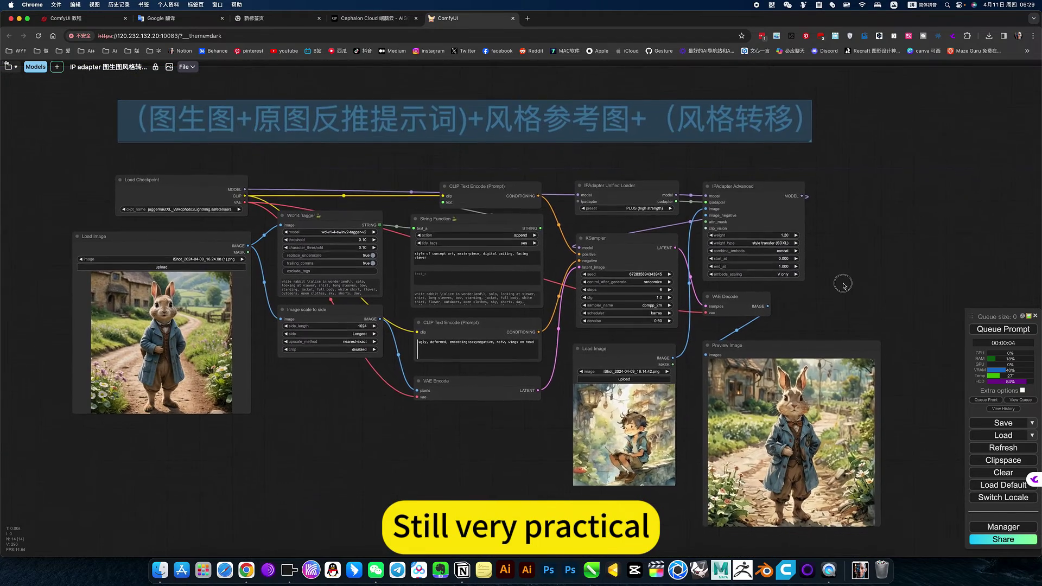
{"action": "left_click", "coordinate": [187, 67]}
{"action": "left_click", "coordinate": [351, 22]}
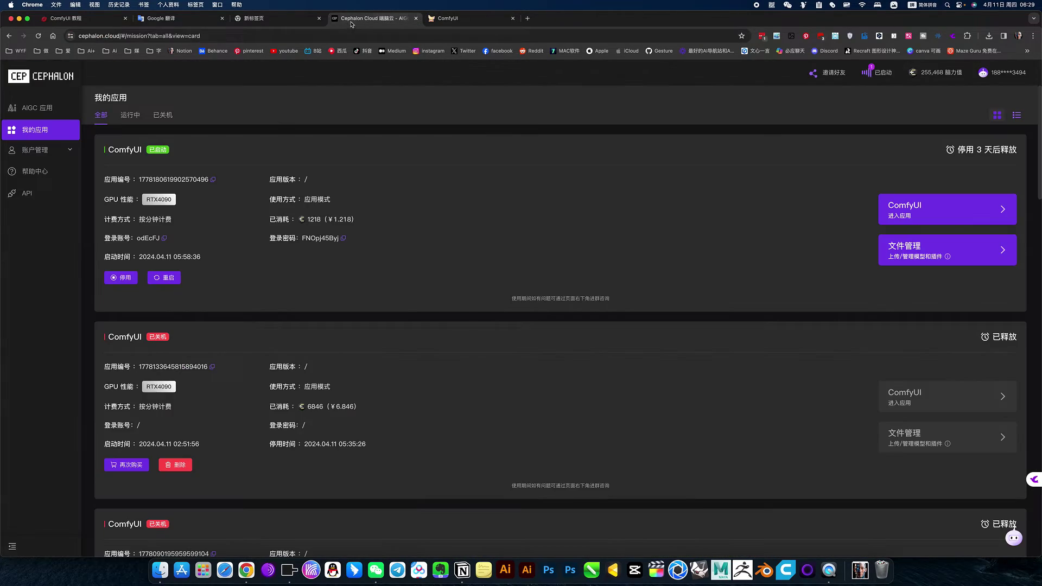
{"action": "left_click", "coordinate": [447, 20]}
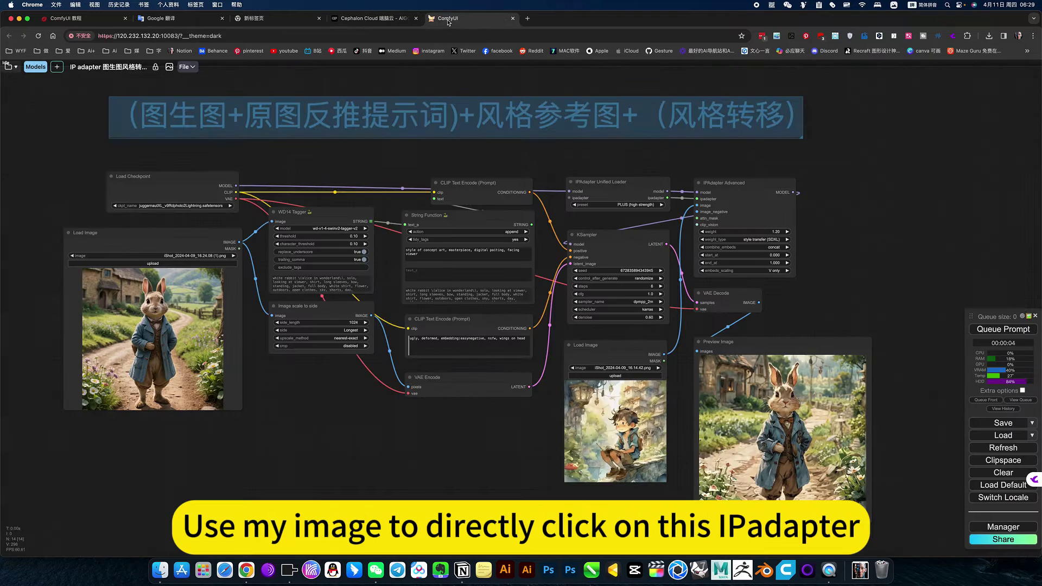
Step: Look up the "IP adapter 图生图风格转移+垫图ControlNet+换脸" workflow in the saved workflow list, then return to the canvas
{"action": "left_click", "coordinate": [9, 67]}
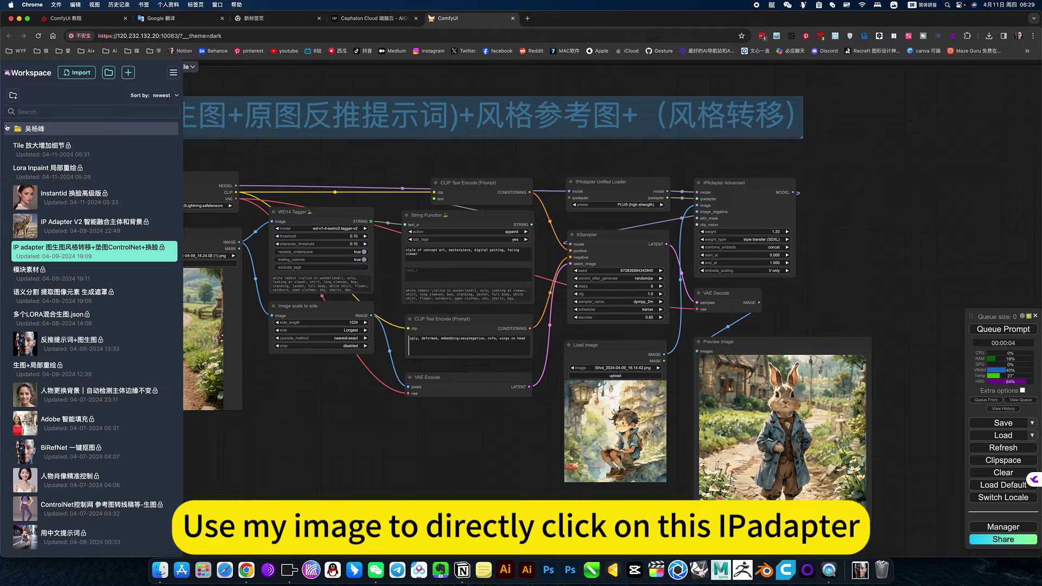
{"action": "left_click", "coordinate": [46, 253]}
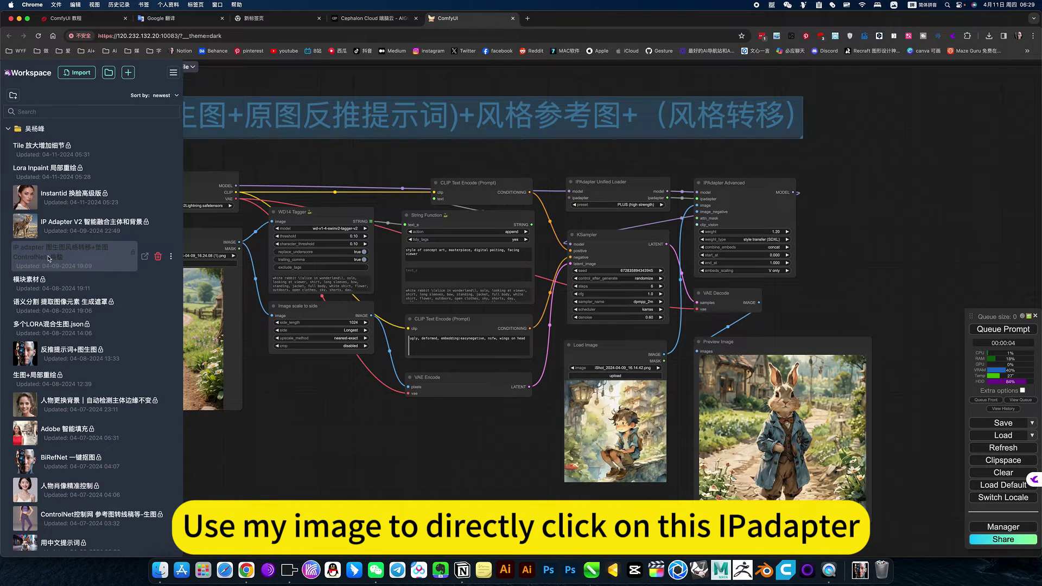
{"action": "left_click", "coordinate": [328, 426]}
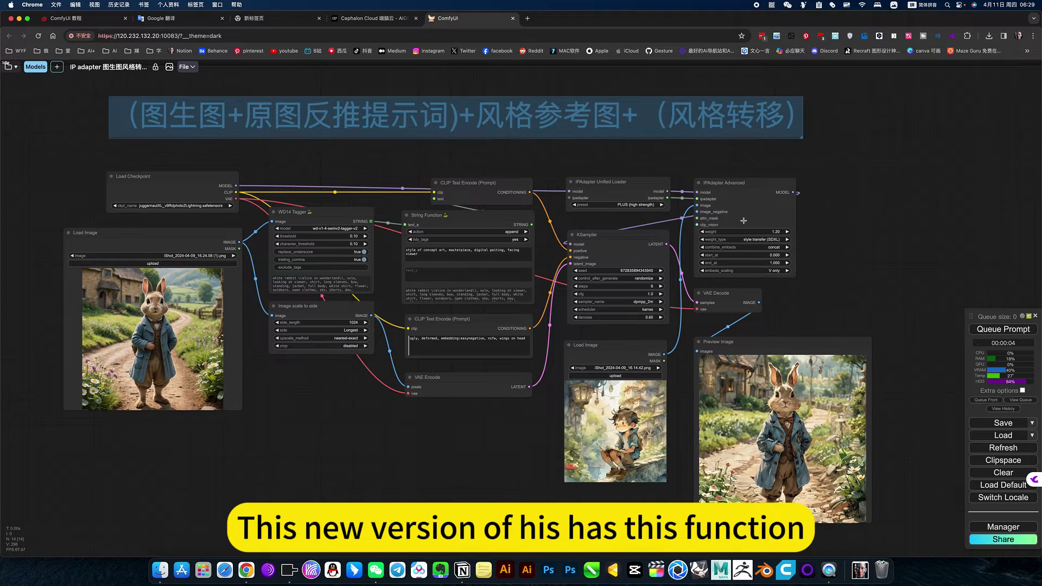
Step: Examine the preset options of the IPAdapter Unified Loader node, including PLUS (high strength), without choosing another
{"action": "left_click", "coordinate": [652, 207]}
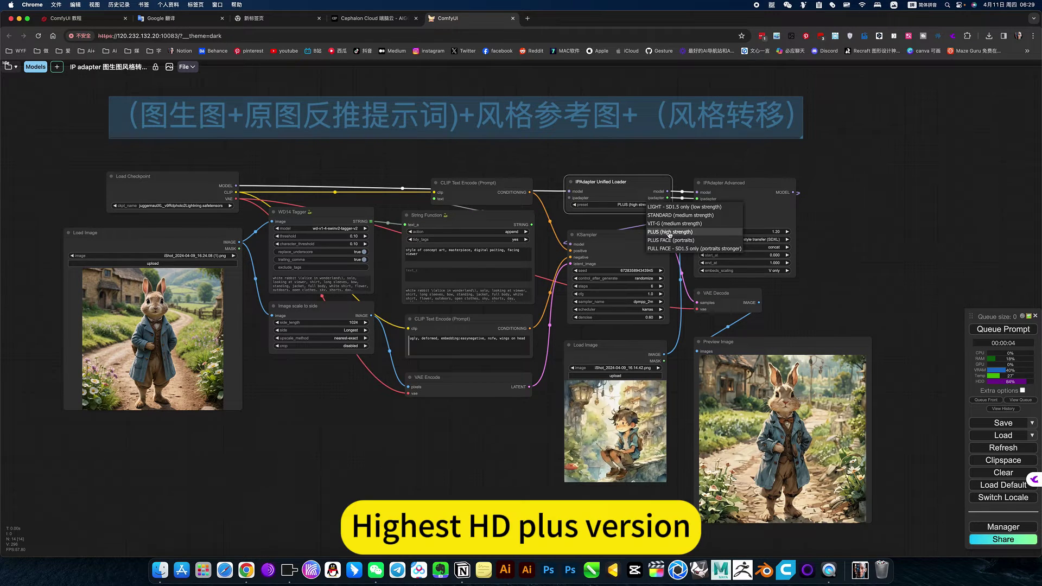
{"action": "left_click", "coordinate": [859, 241]}
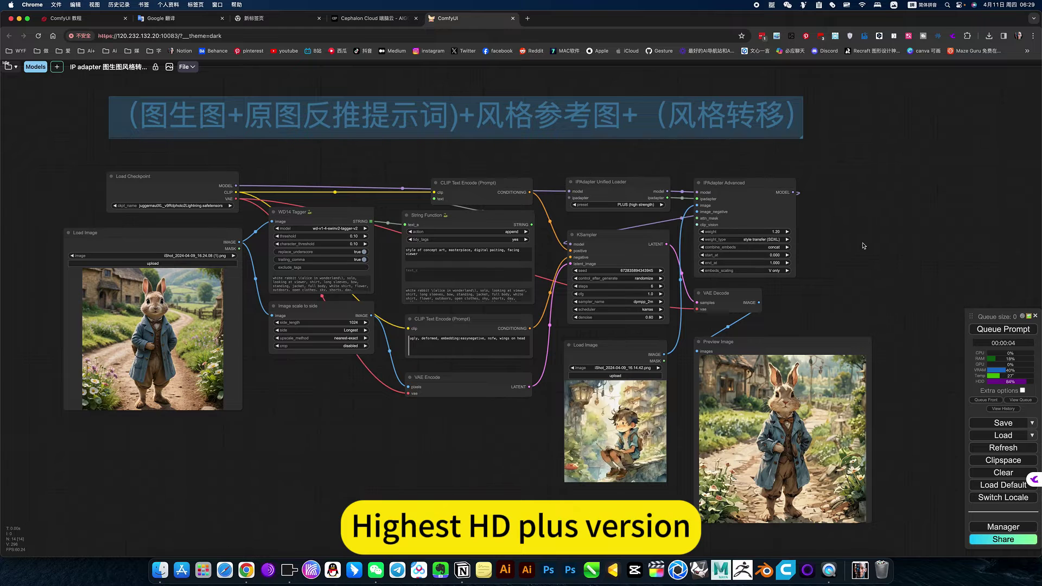
{"action": "left_click_drag", "start_coordinate": [857, 244], "coordinate": [844, 256]}
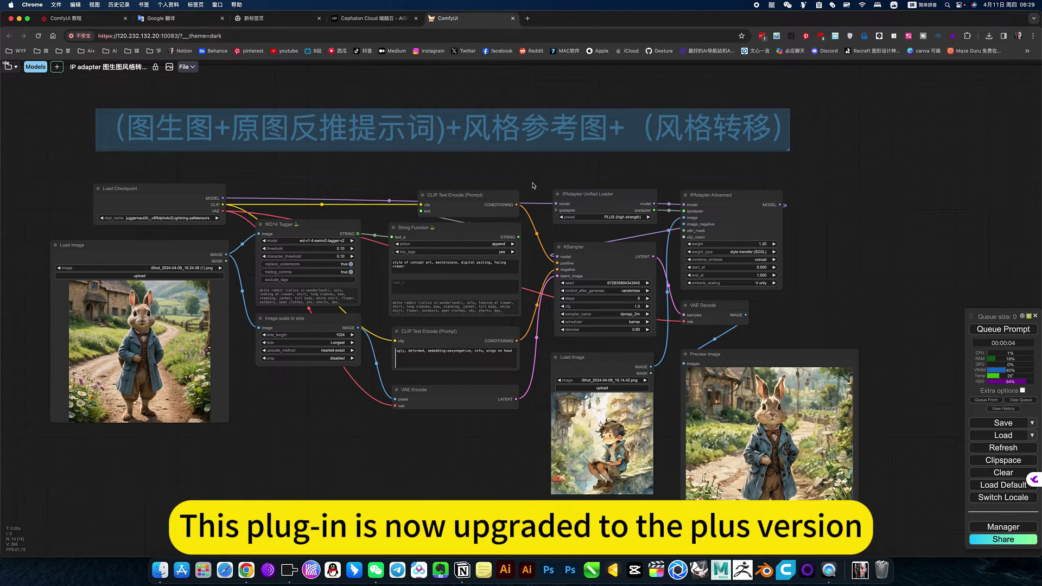
{"action": "left_click_drag", "start_coordinate": [537, 179], "coordinate": [541, 183]}
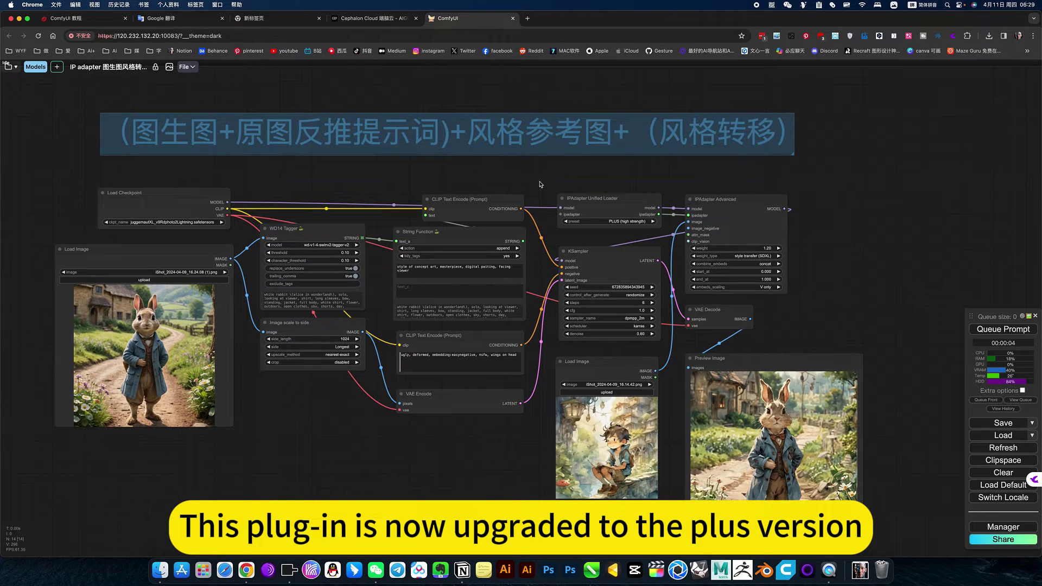
Step: Examine the IP Adapter section of the ComfyUI tutorial notes, including the plugin link, model presets, node descriptions and example workflows, then return to ComfyUI
{"action": "left_click", "coordinate": [83, 24]}
{"action": "scroll", "coordinate": [211, 262], "scroll_direction": "up", "scroll_amount": 20}
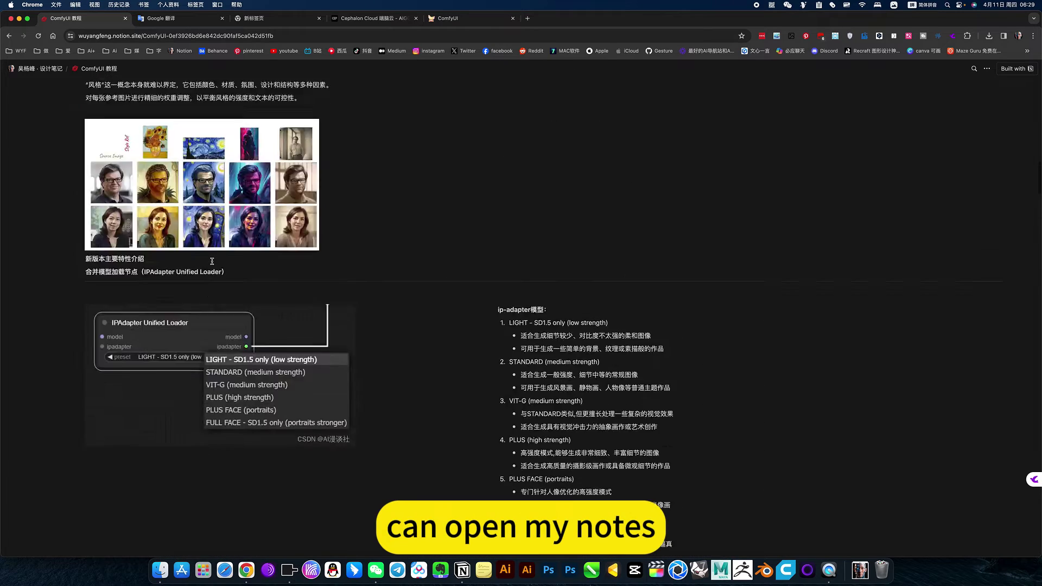
{"action": "scroll", "coordinate": [212, 261], "scroll_direction": "down", "scroll_amount": 15}
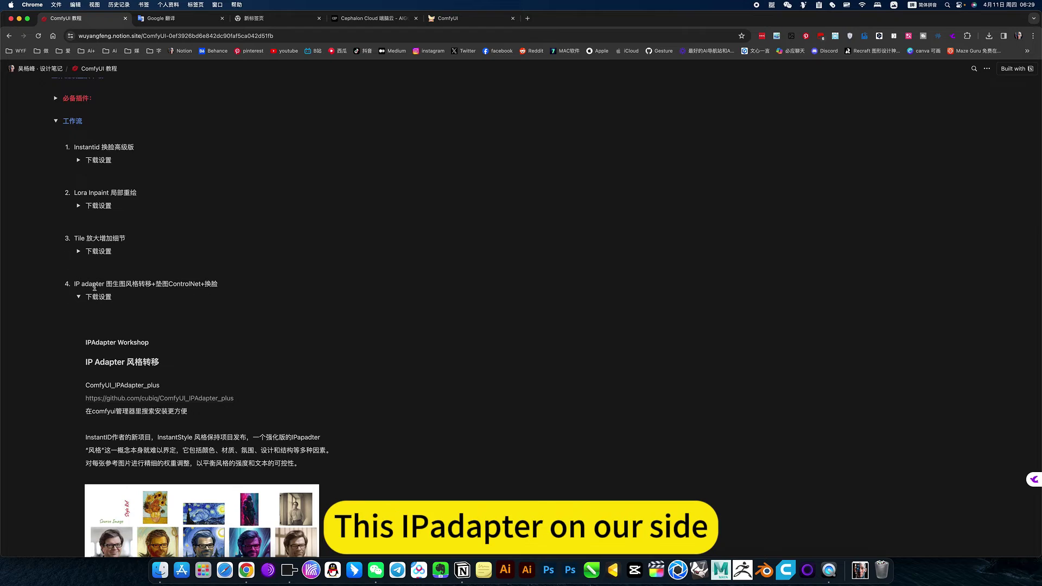
{"action": "scroll", "coordinate": [261, 307], "scroll_direction": "down", "scroll_amount": 15}
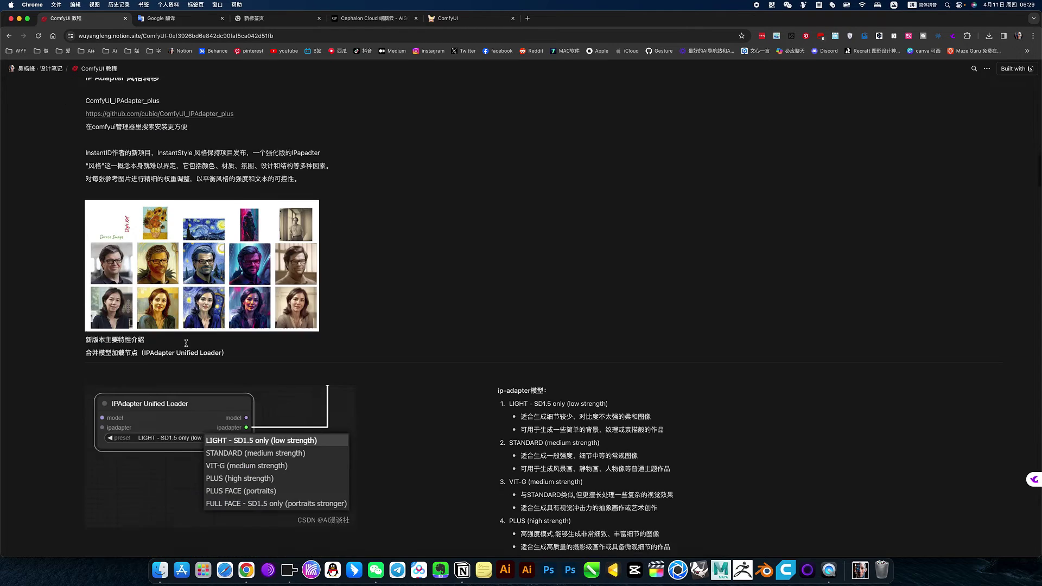
{"action": "scroll", "coordinate": [255, 351], "scroll_direction": "down", "scroll_amount": 20}
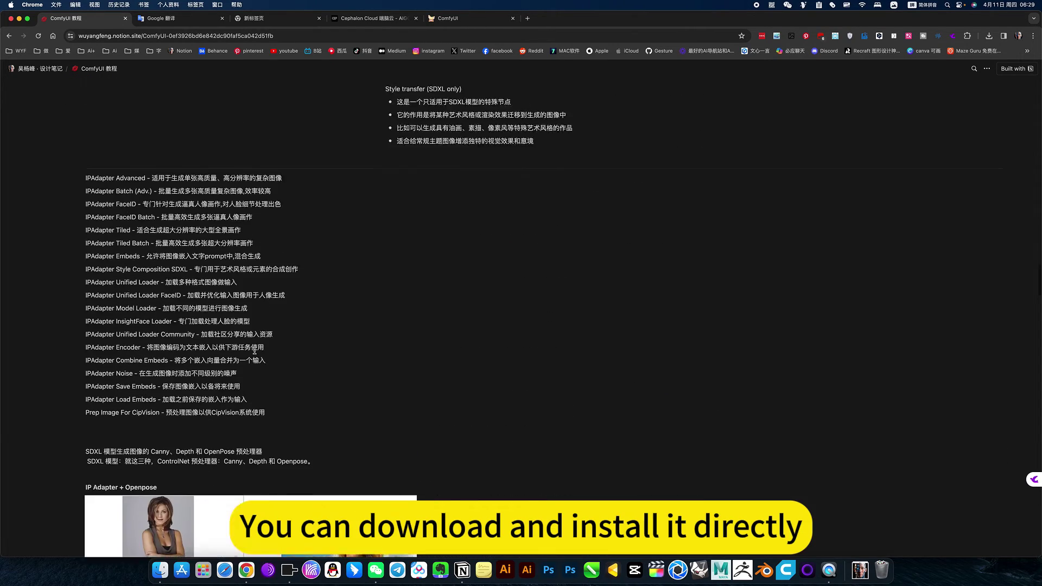
{"action": "scroll", "coordinate": [255, 353], "scroll_direction": "down", "scroll_amount": 6}
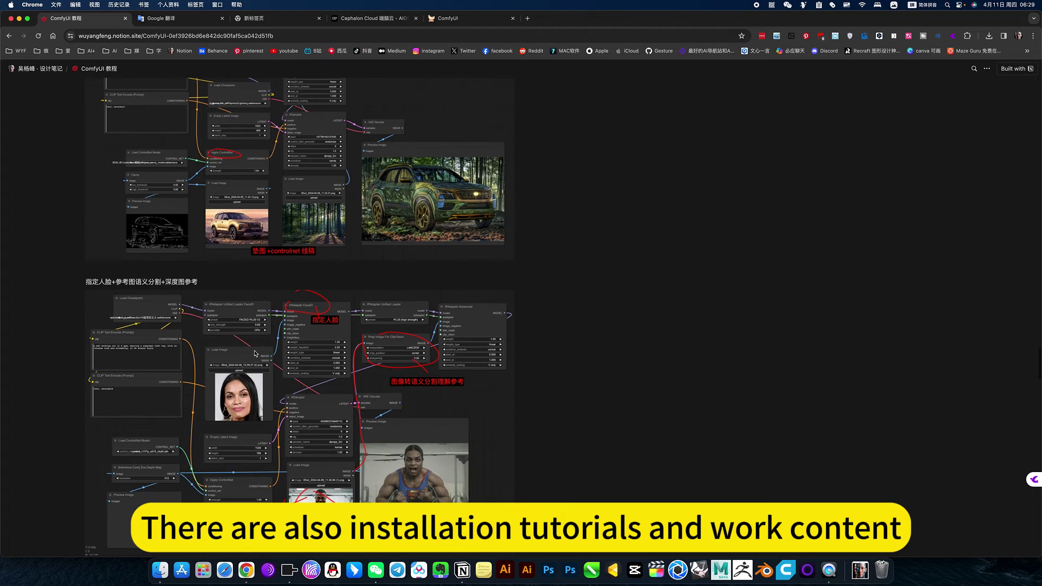
{"action": "left_click", "coordinate": [450, 17]}
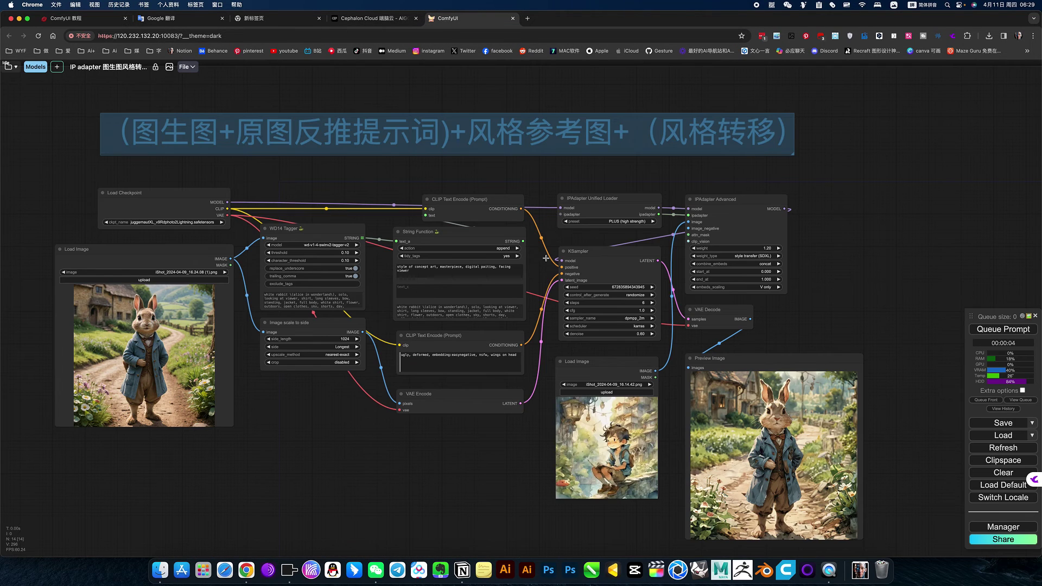
Step: Nudge the rabbit source Load Image node slightly down and back up, keeping it below Load Checkpoint and beside the WD14 Tagger
{"action": "scroll", "coordinate": [672, 293], "scroll_direction": "up", "scroll_amount": 2}
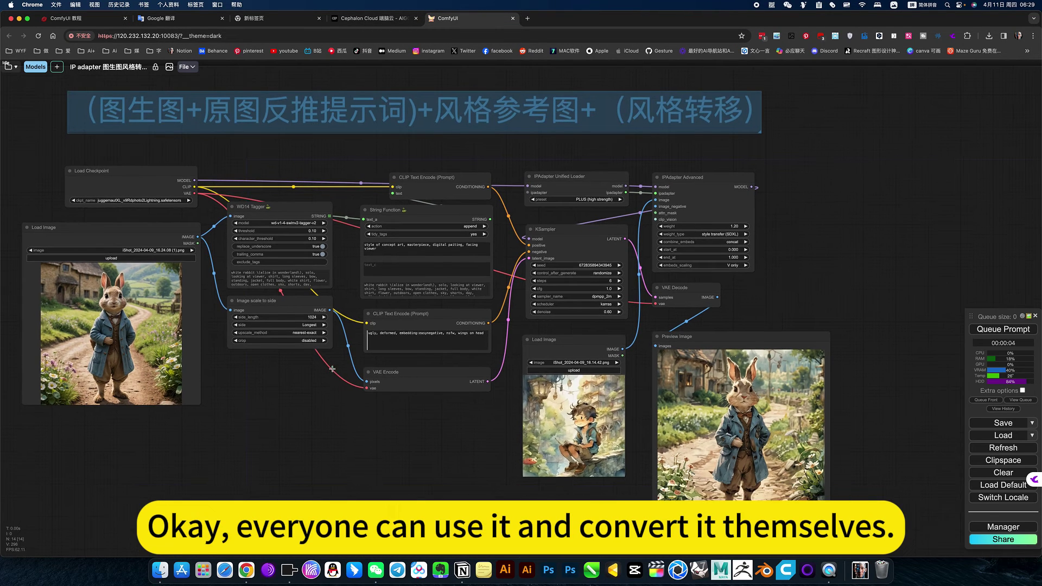
{"action": "left_click_drag", "start_coordinate": [437, 422], "coordinate": [486, 444]}
{"action": "mouse_move", "coordinate": [231, 246]}
{"action": "left_mouse_down"}
{"action": "mouse_move", "coordinate": [237, 260]}
{"action": "mouse_move", "coordinate": [229, 256]}
{"action": "left_mouse_up"}
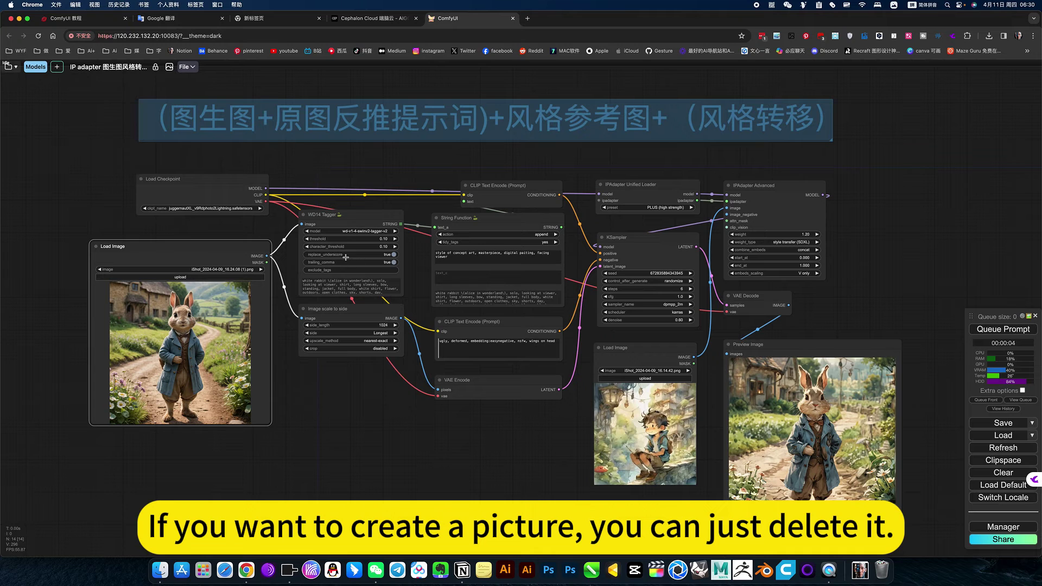
{"action": "left_click_drag", "start_coordinate": [486, 445], "coordinate": [413, 411]}
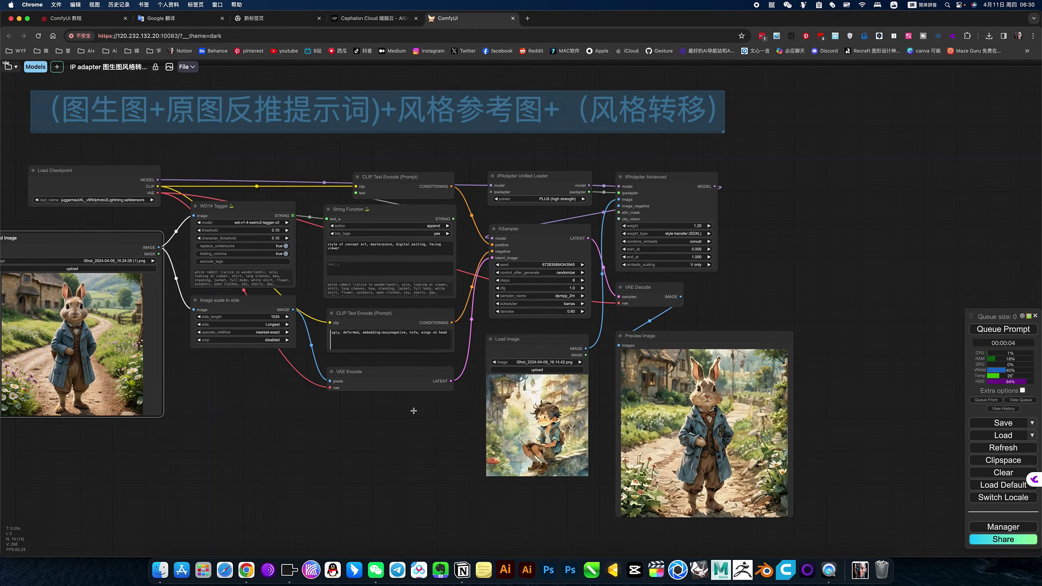
{"action": "left_click_drag", "start_coordinate": [486, 158], "coordinate": [546, 166]}
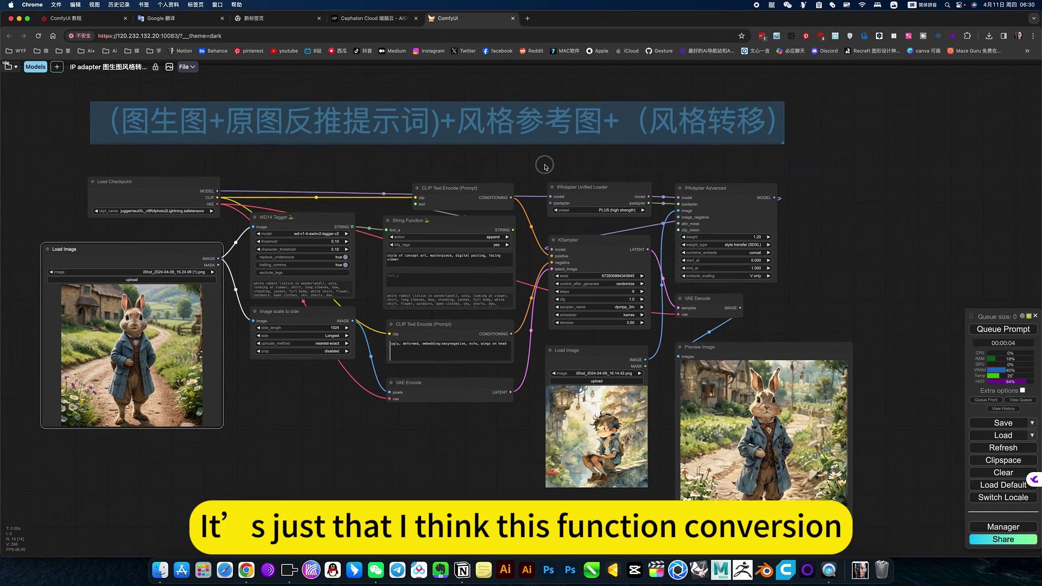
{"action": "left_click_drag", "start_coordinate": [194, 248], "coordinate": [194, 239]}
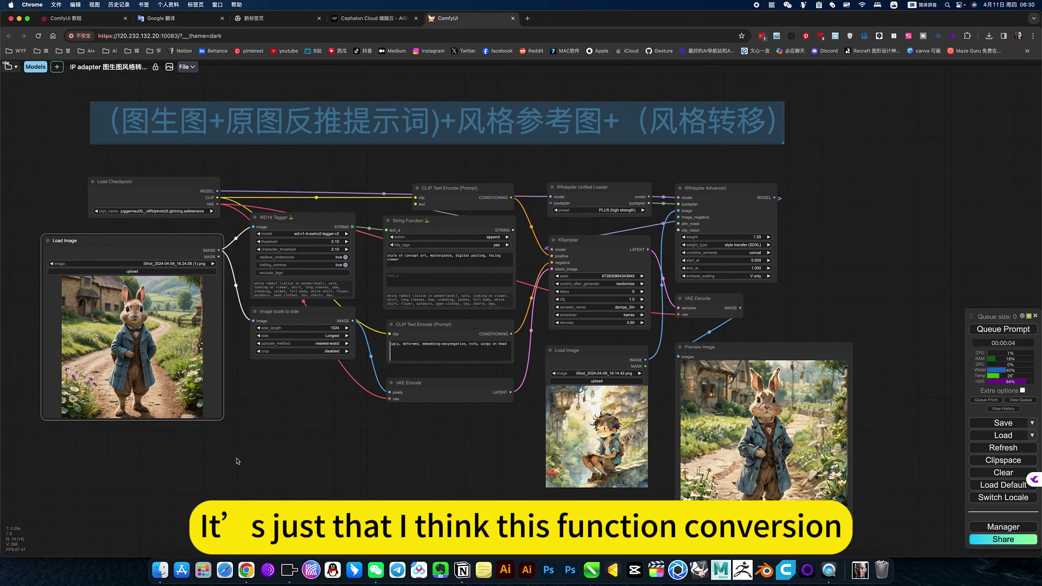
{"action": "left_click_drag", "start_coordinate": [359, 450], "coordinate": [390, 456]}
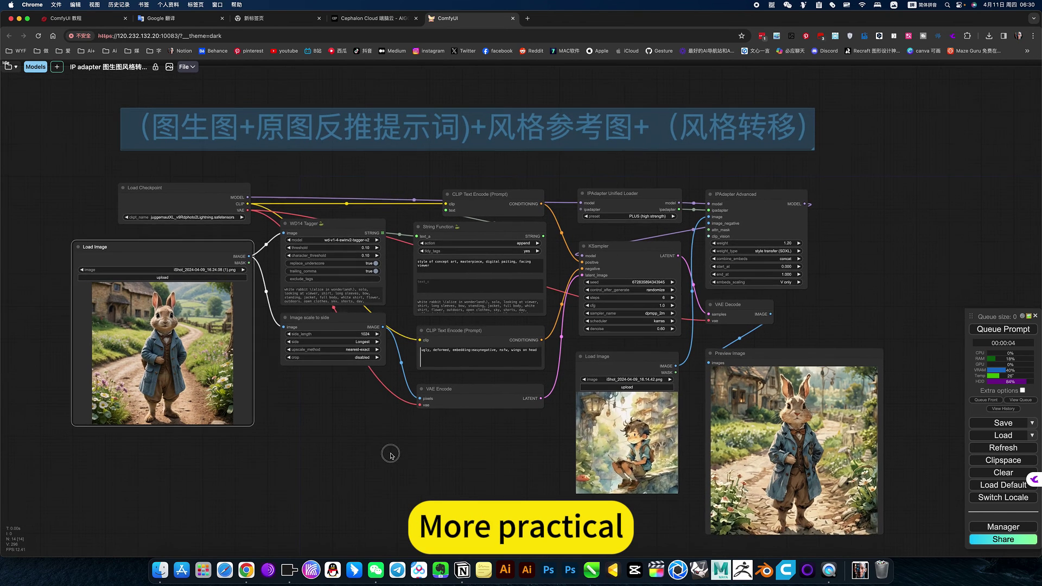